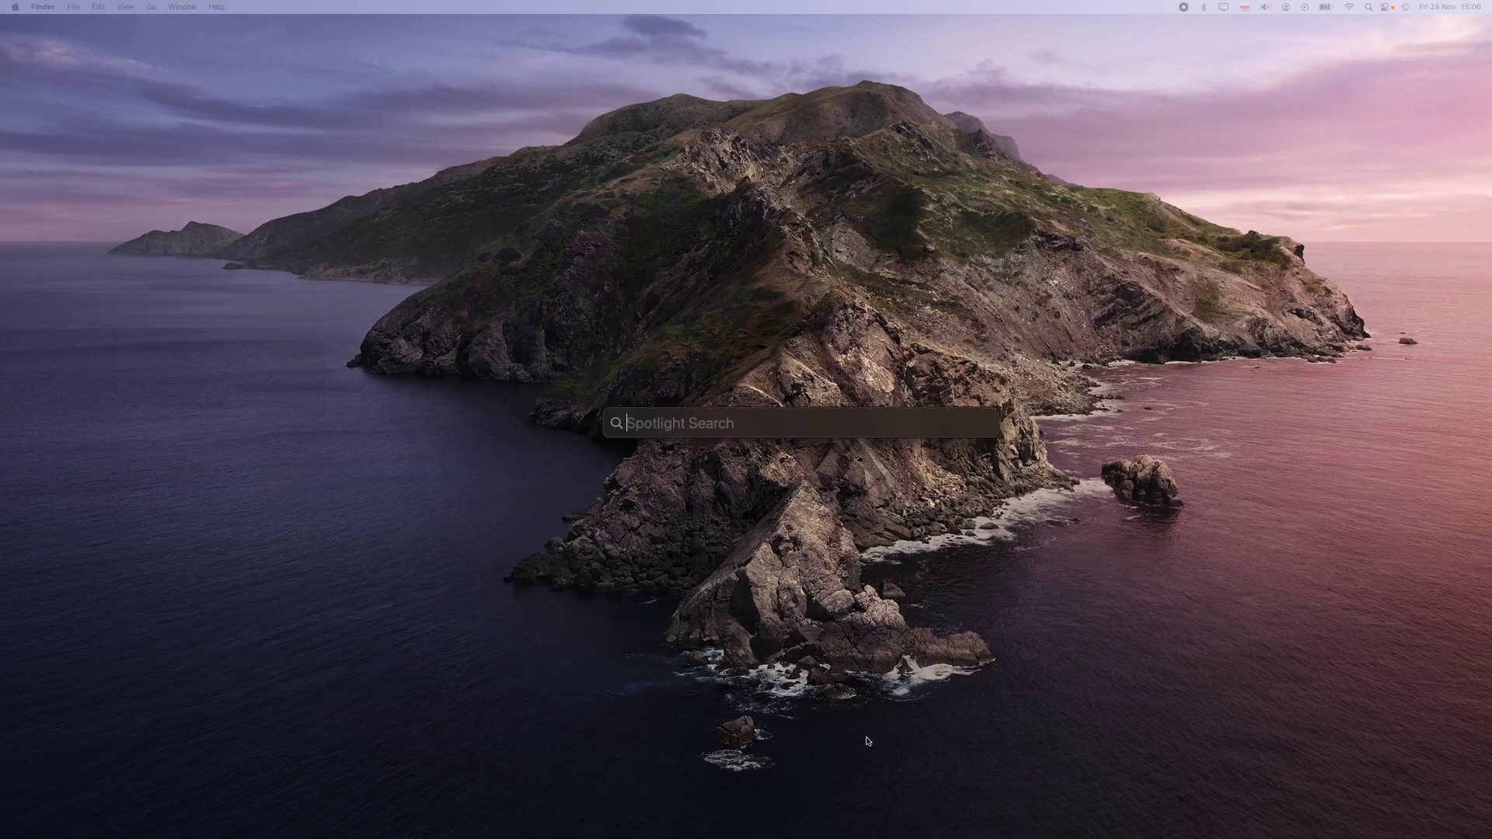
# - Launch Safari by searching 'safari' in Spotlight
pyautogui.write('safari')
pyautogui.press('Return')
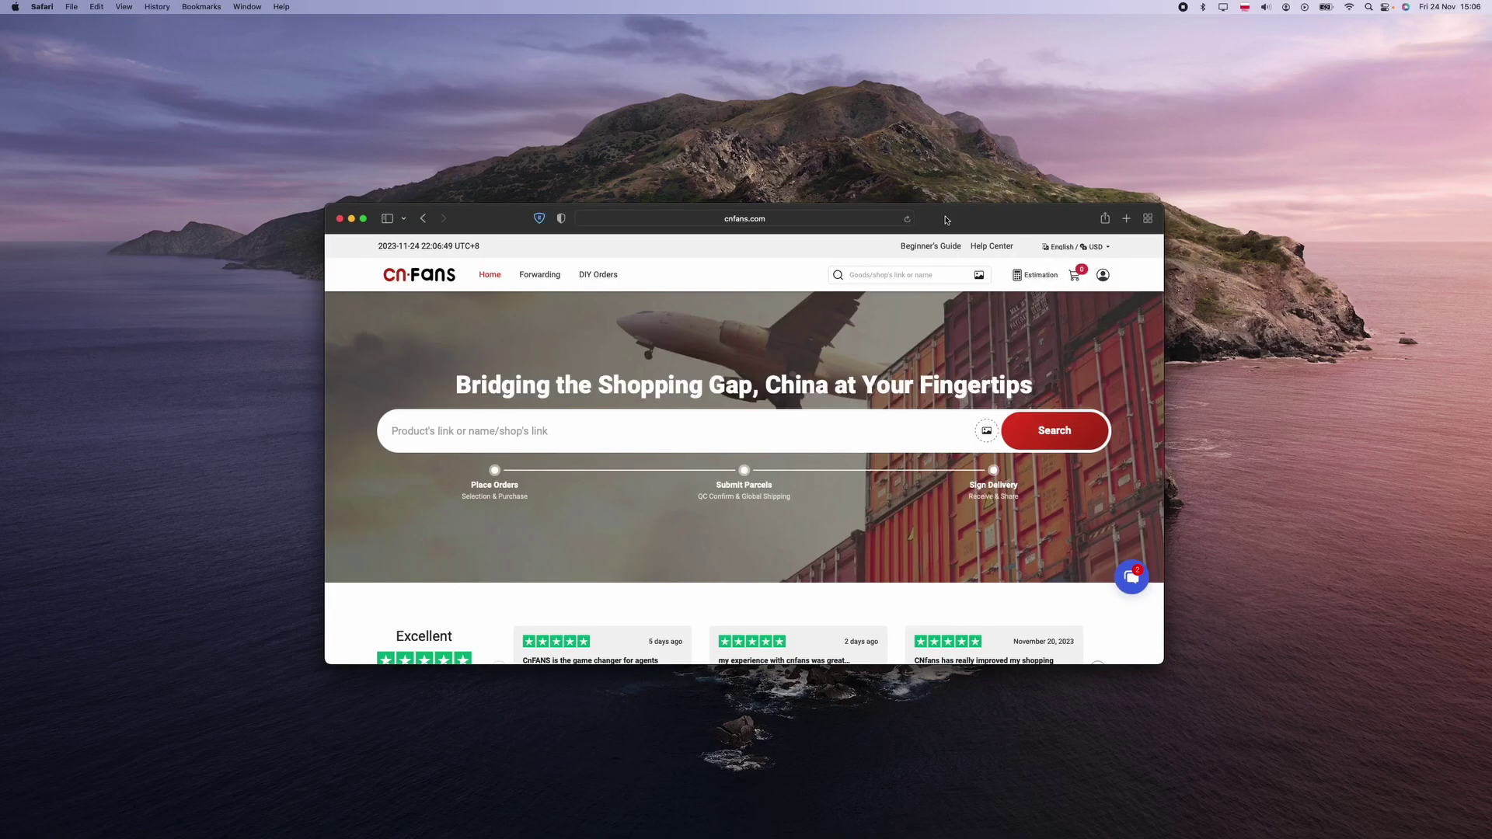
# - Maximise the Safari window, start the CNFans login, then go back to the Orders page
pyautogui.doubleClick(945, 219)
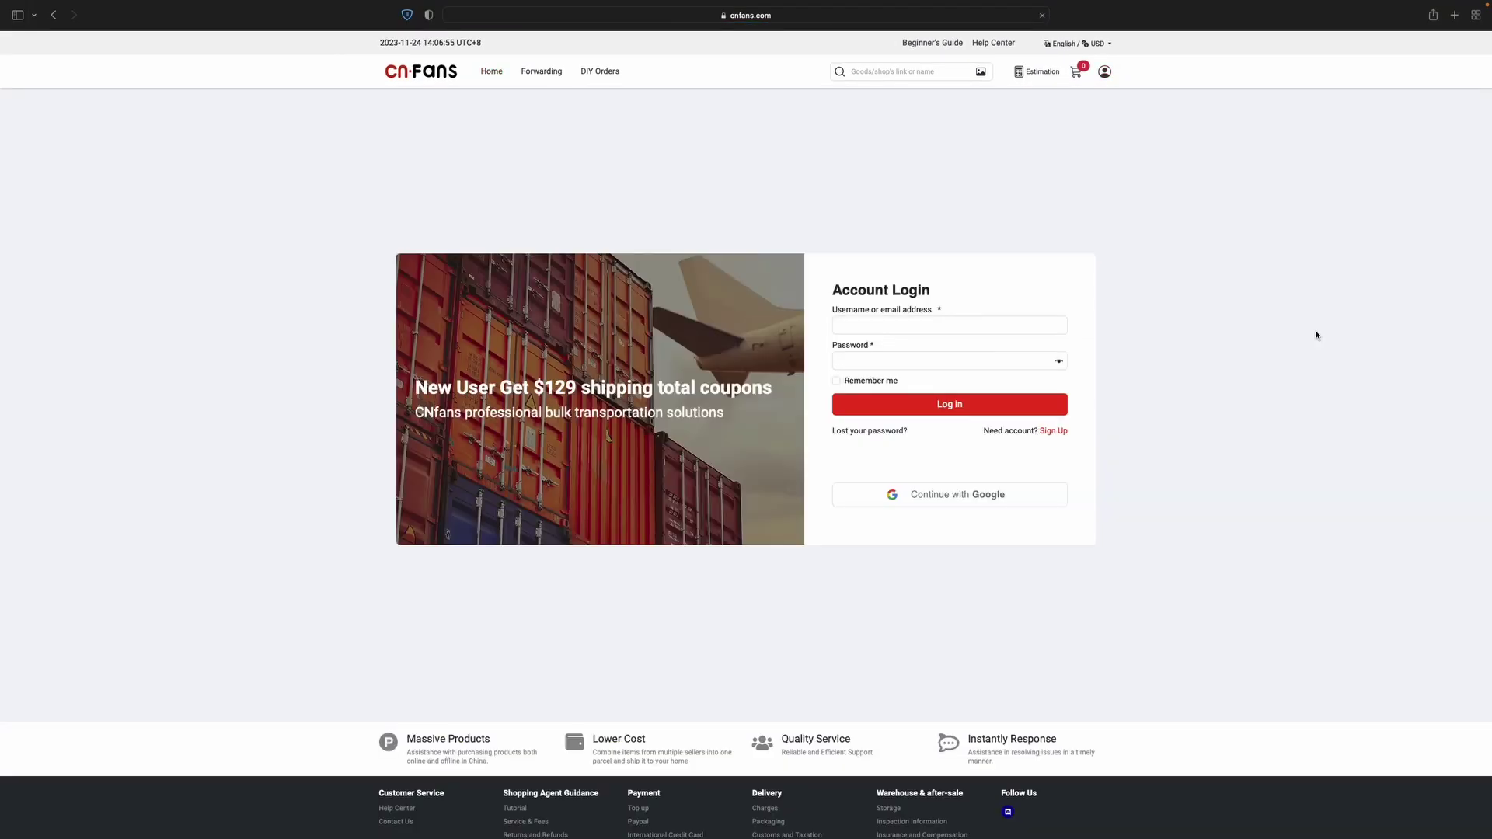
pyautogui.click(1063, 330)
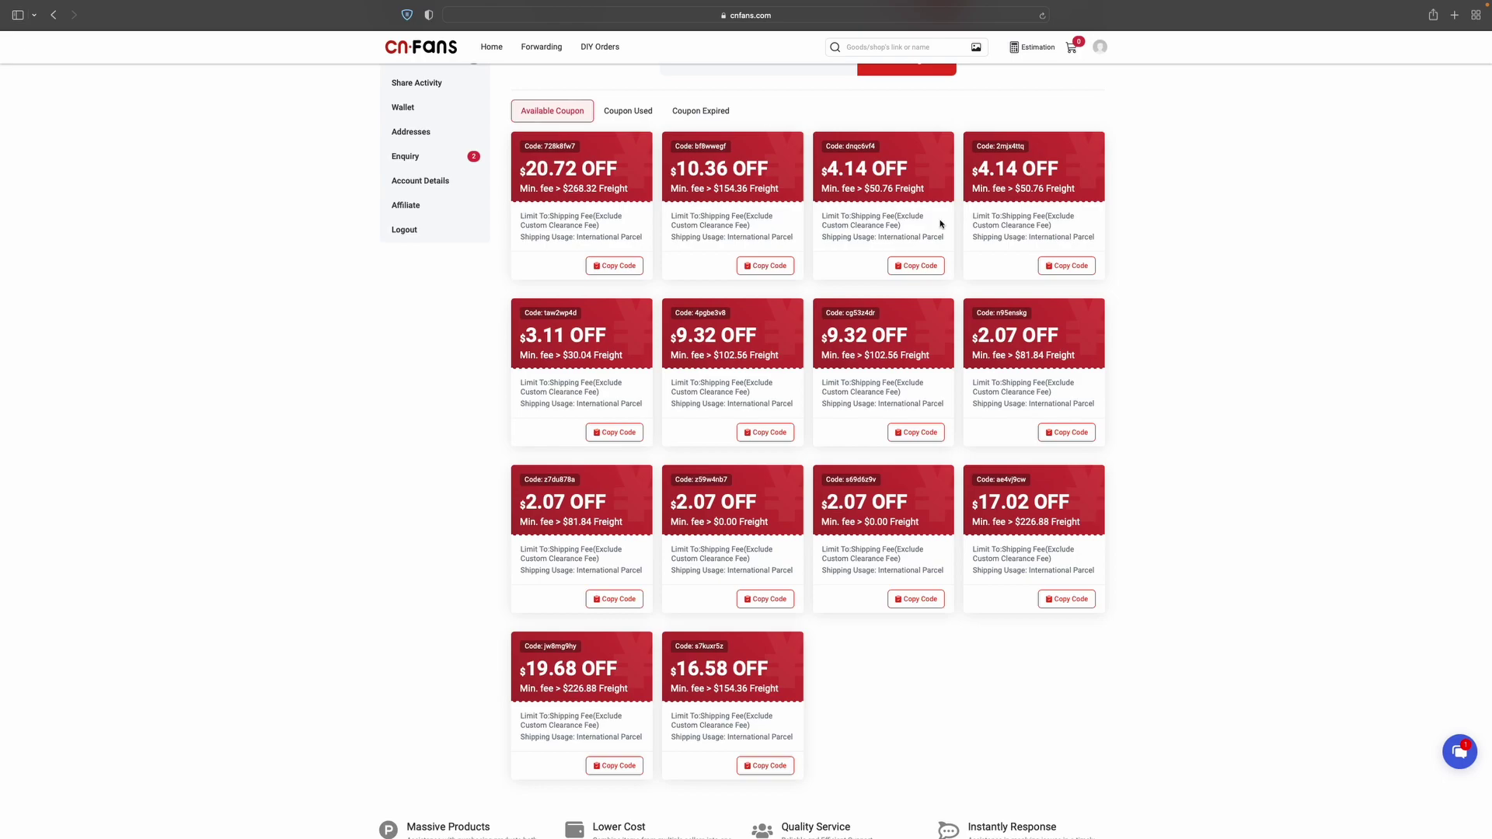
pyautogui.scroll(1, 933, 202)
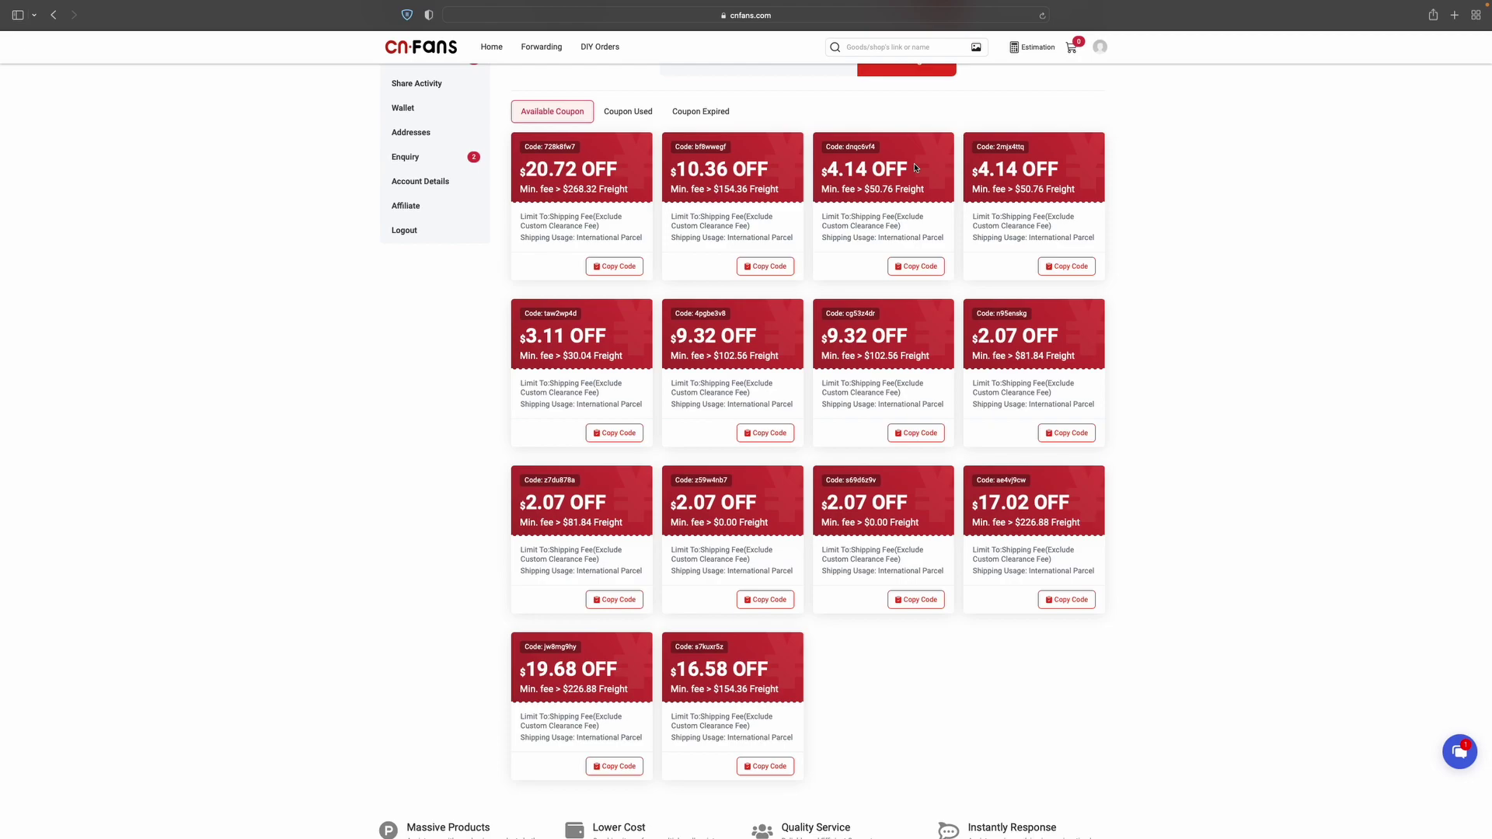
pyautogui.press('super+bracketleft')
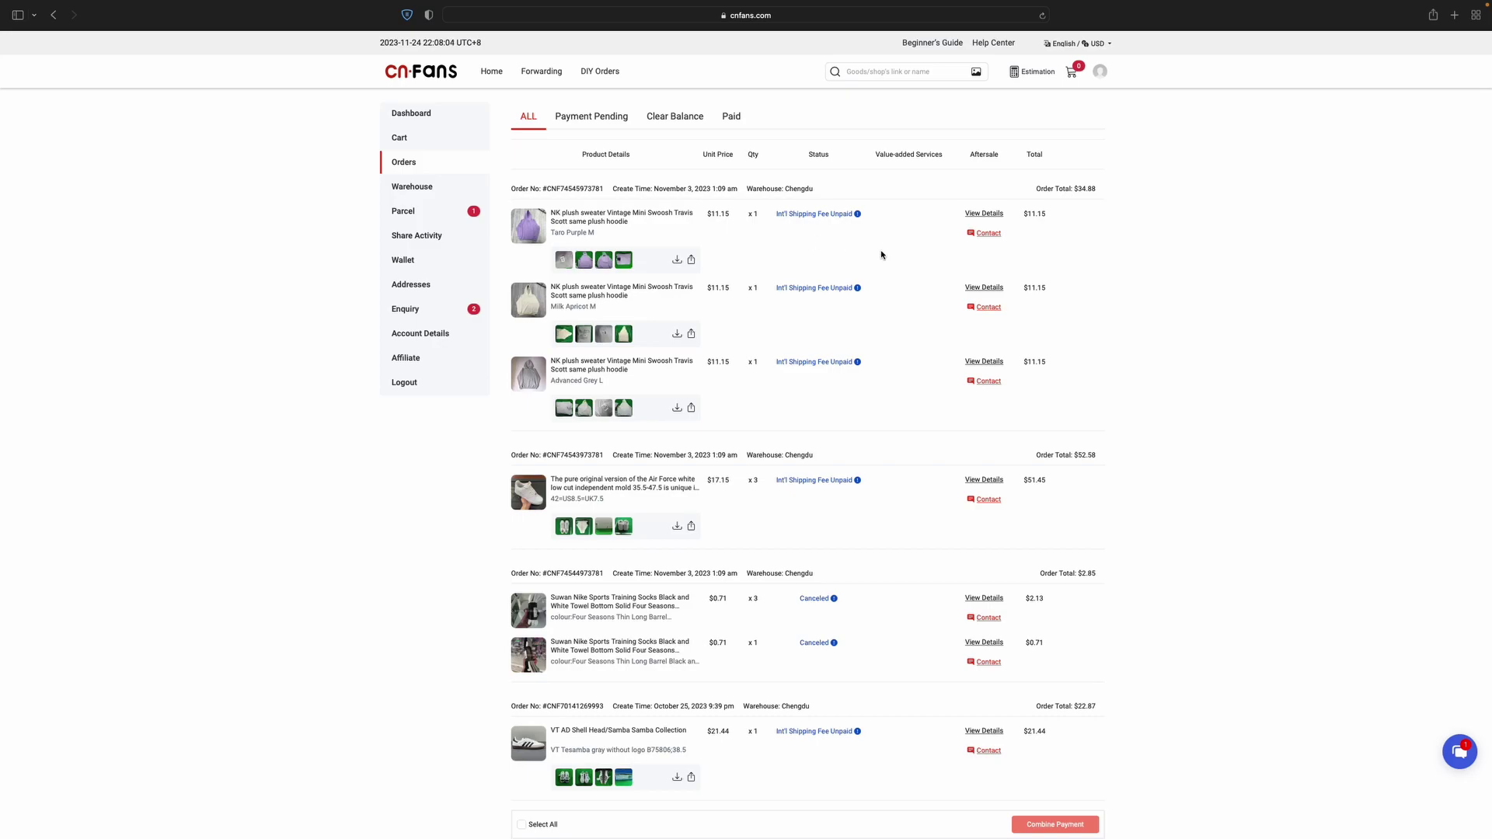
# - Check the $147.85-fee parcel's photos in the lightbox, then close the viewer
pyautogui.scroll(-20, 788, 242)
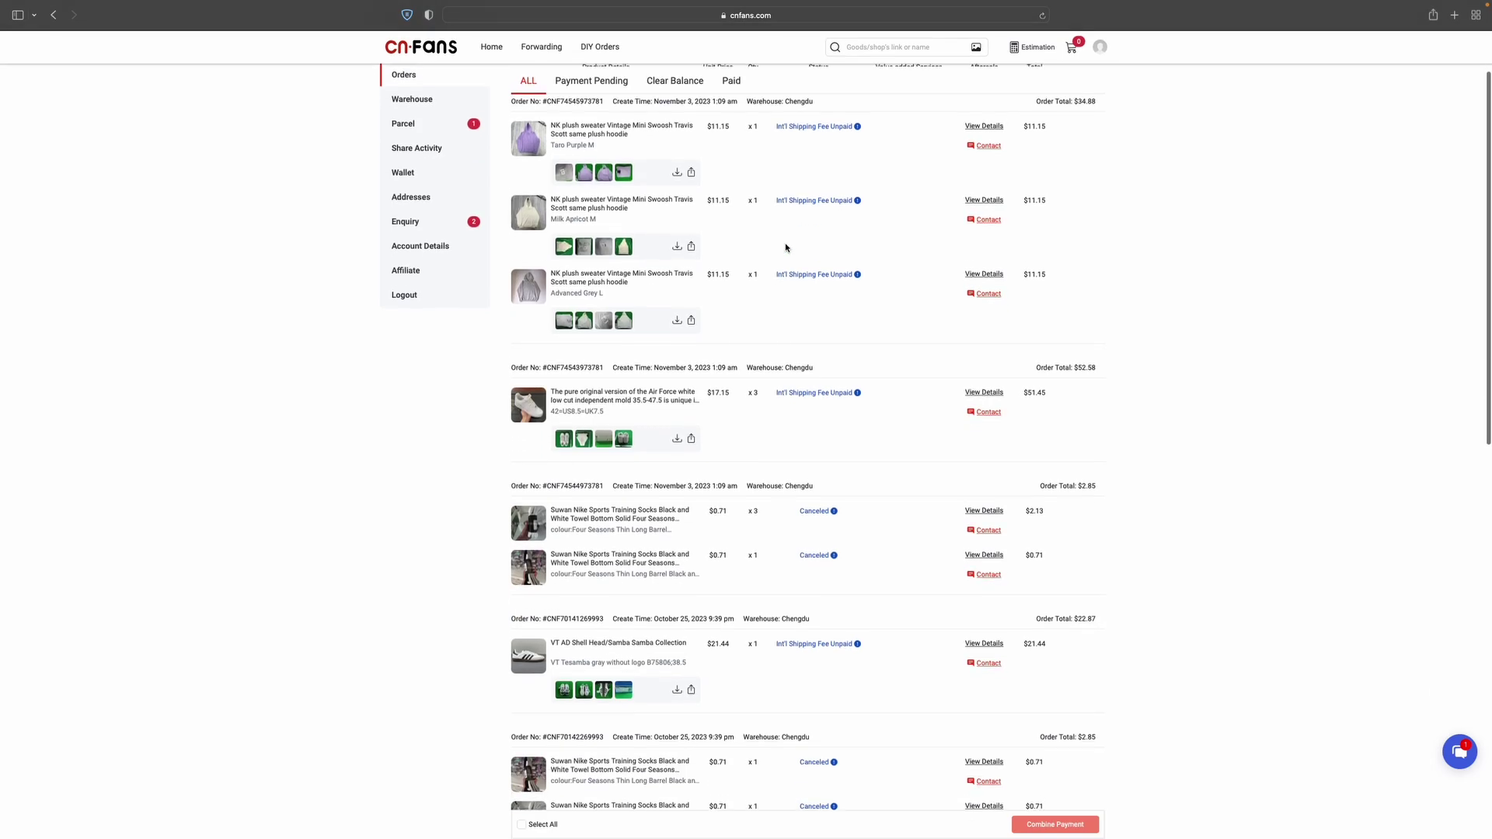
pyautogui.scroll(20, 788, 240)
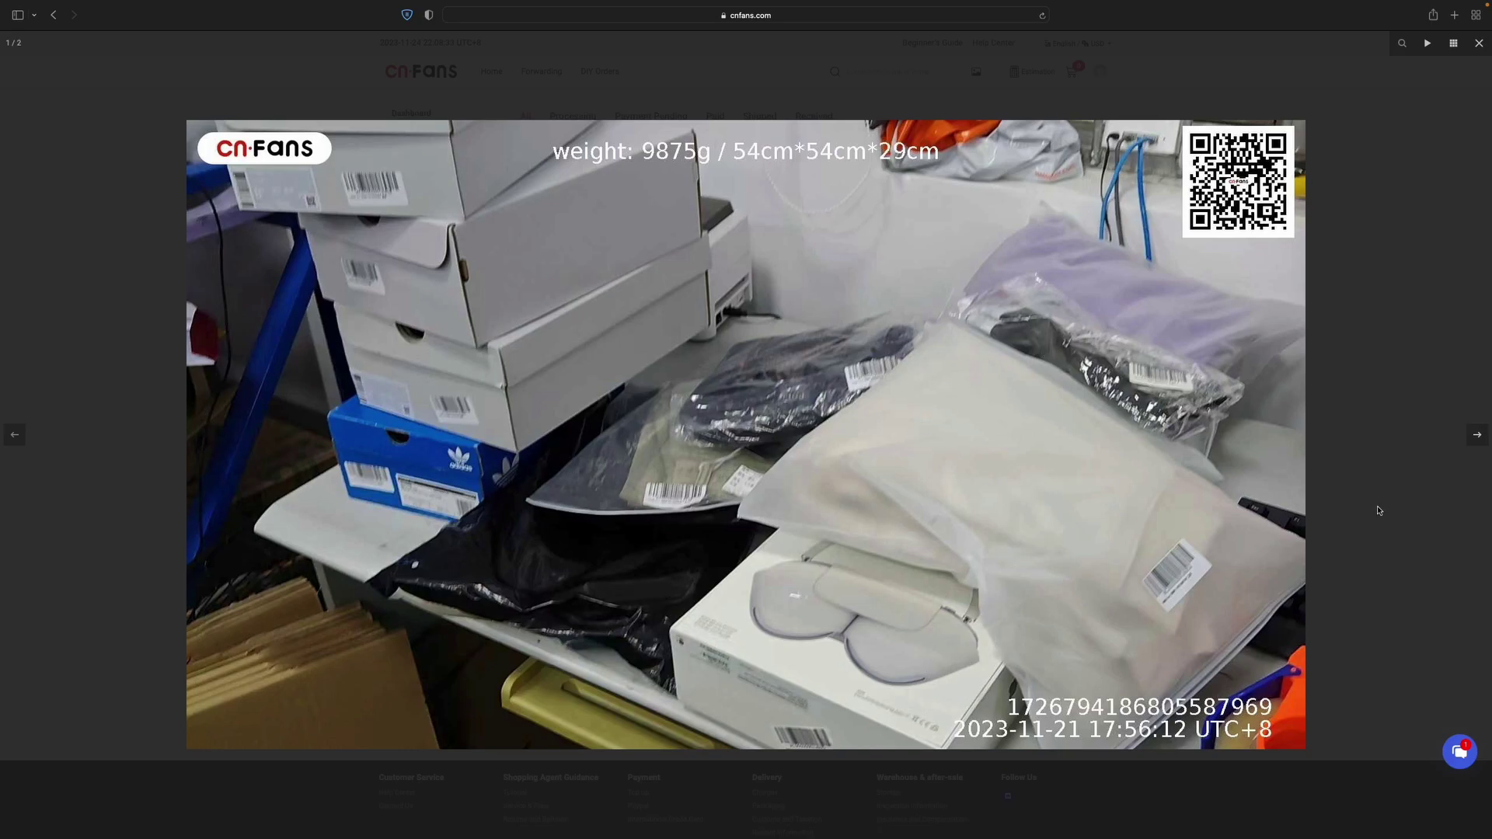
pyautogui.click(1478, 436)
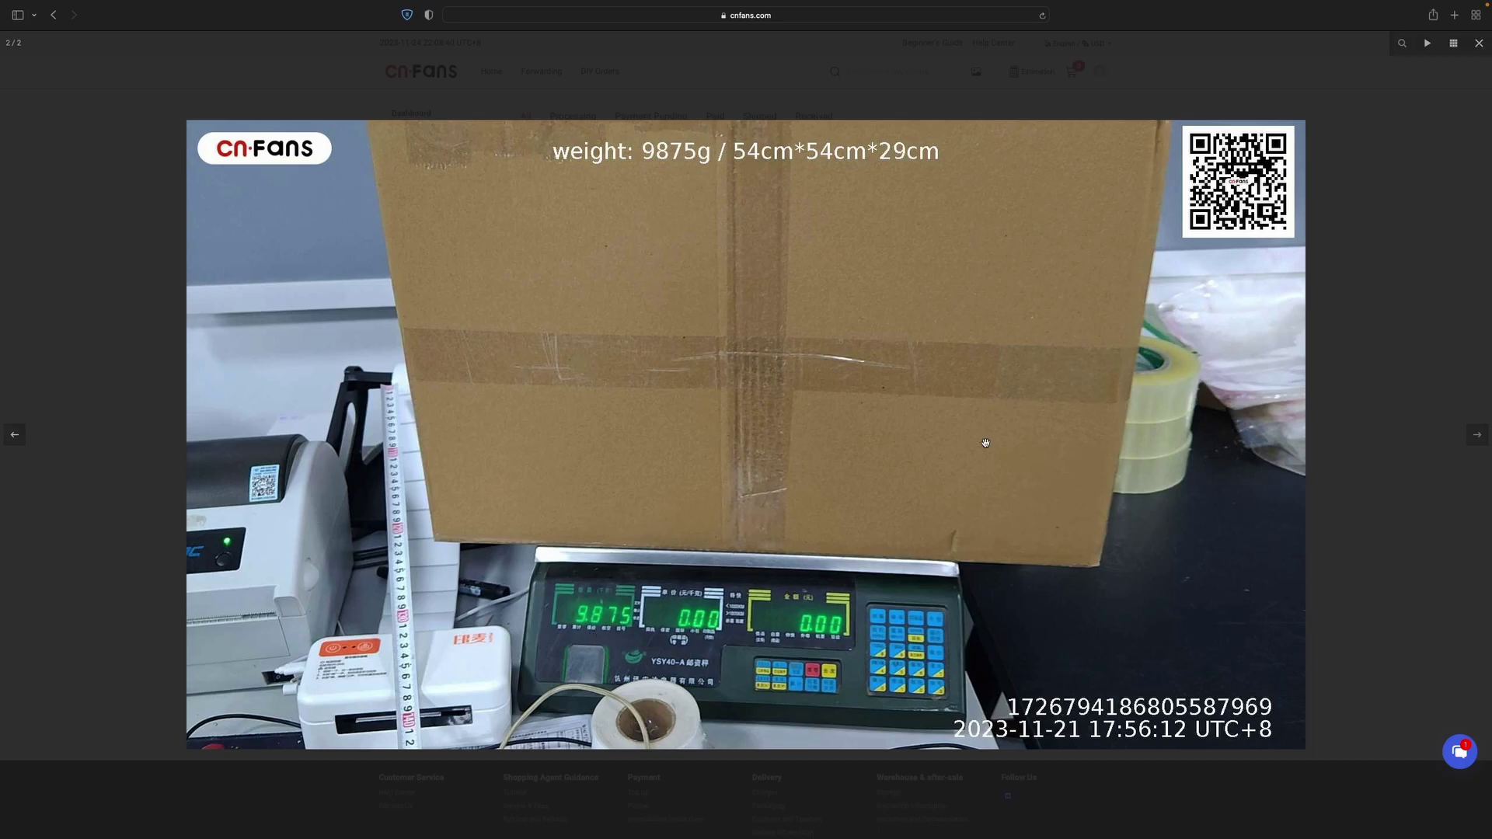
pyautogui.click(850, 371)
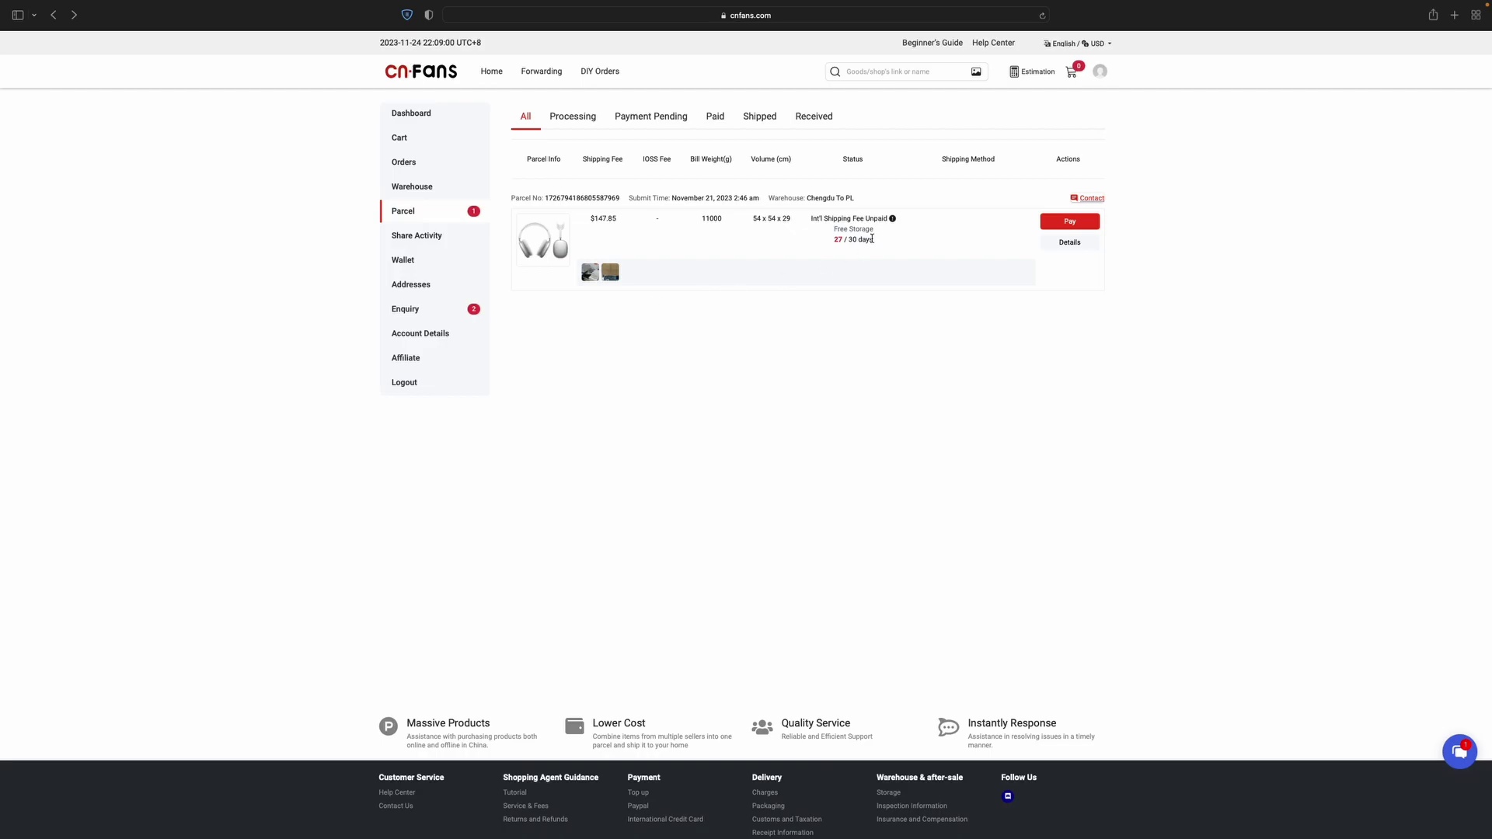
# - Bring up the wallet's Top Up dialog, then open a blank Safari tab
pyautogui.click(719, 247)
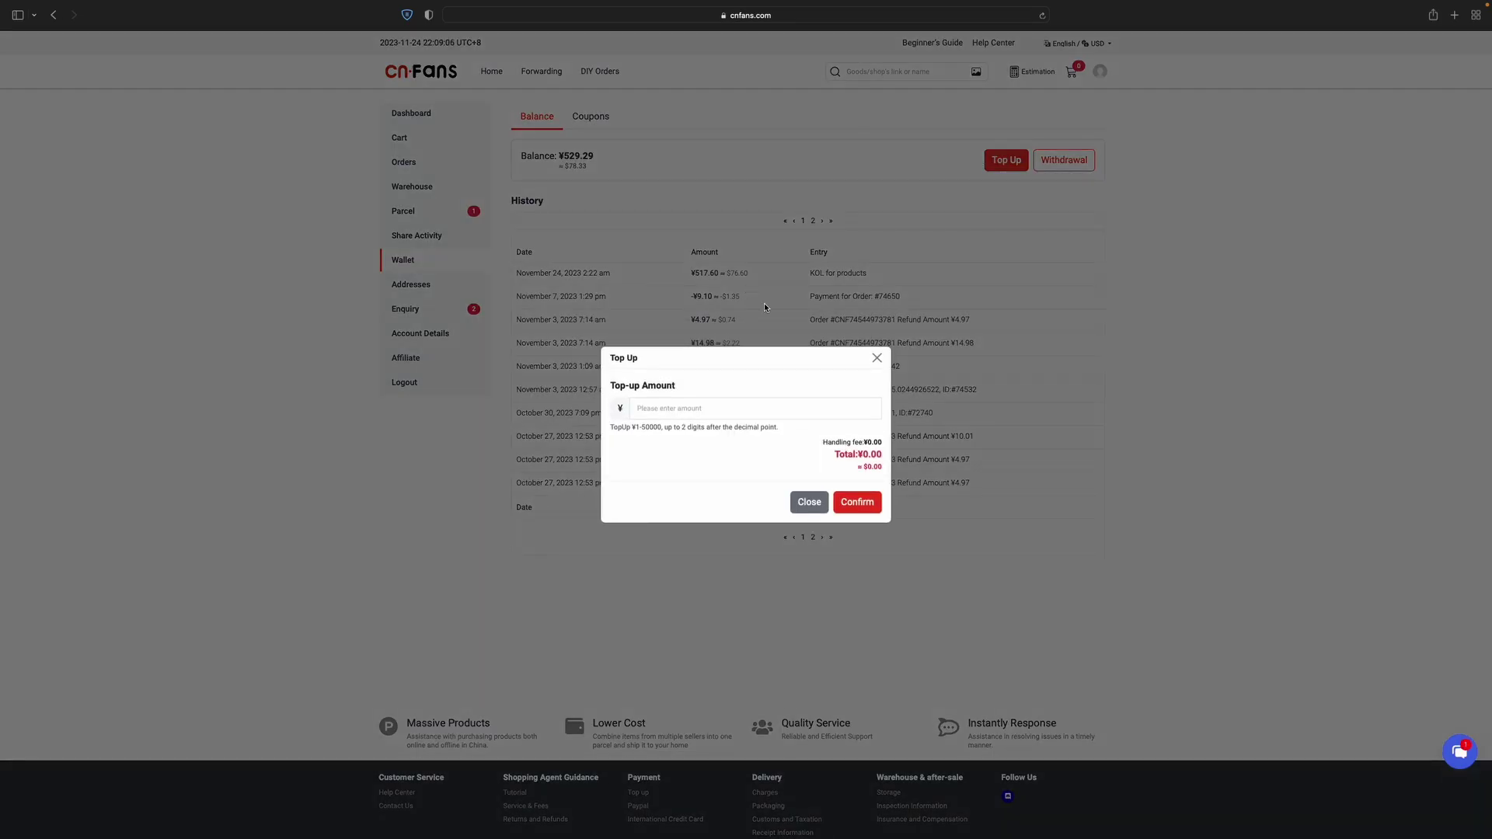
pyautogui.click(1004, 167)
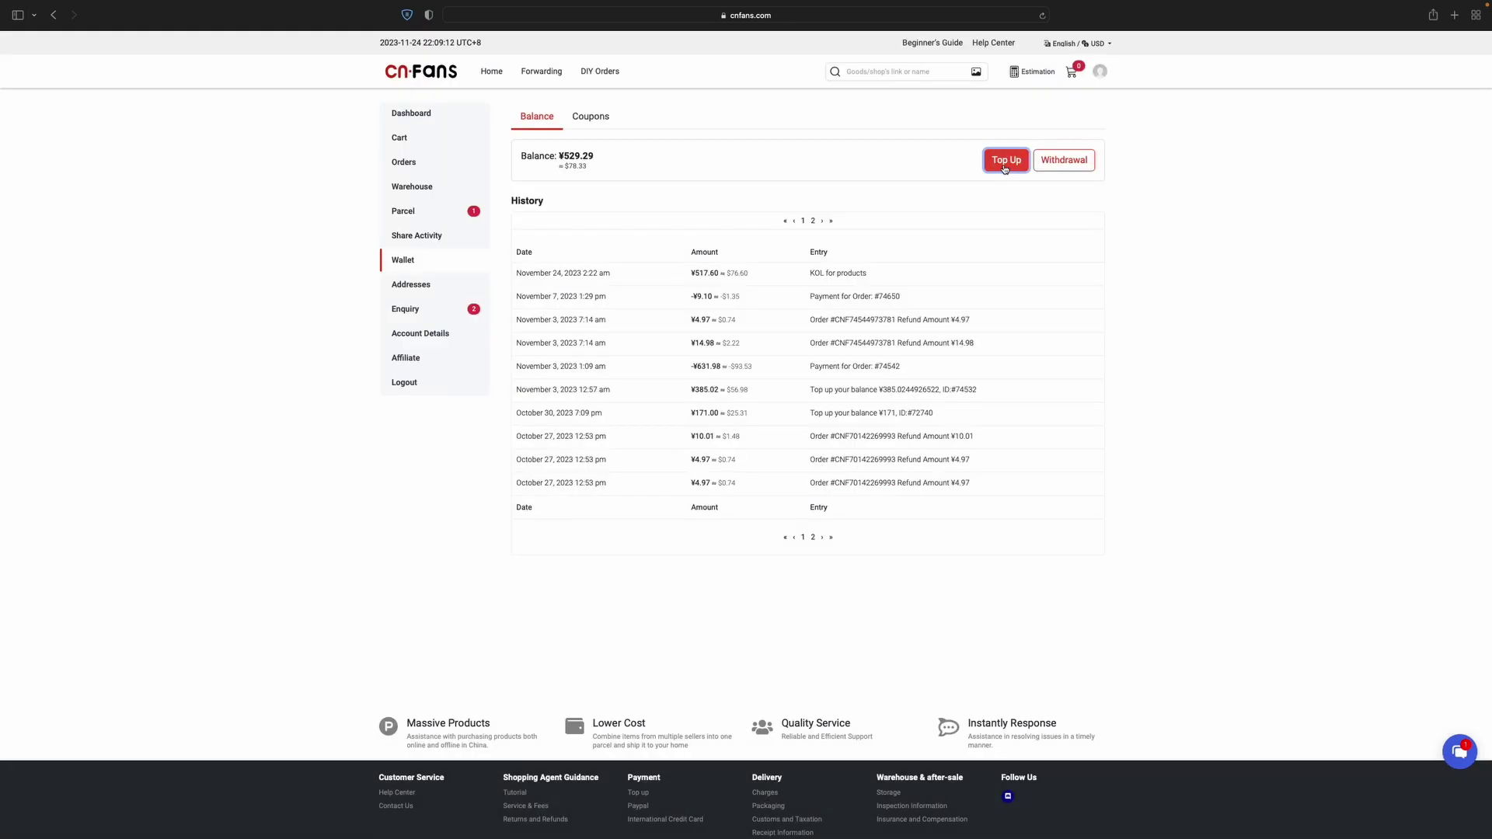
pyautogui.click(1004, 166)
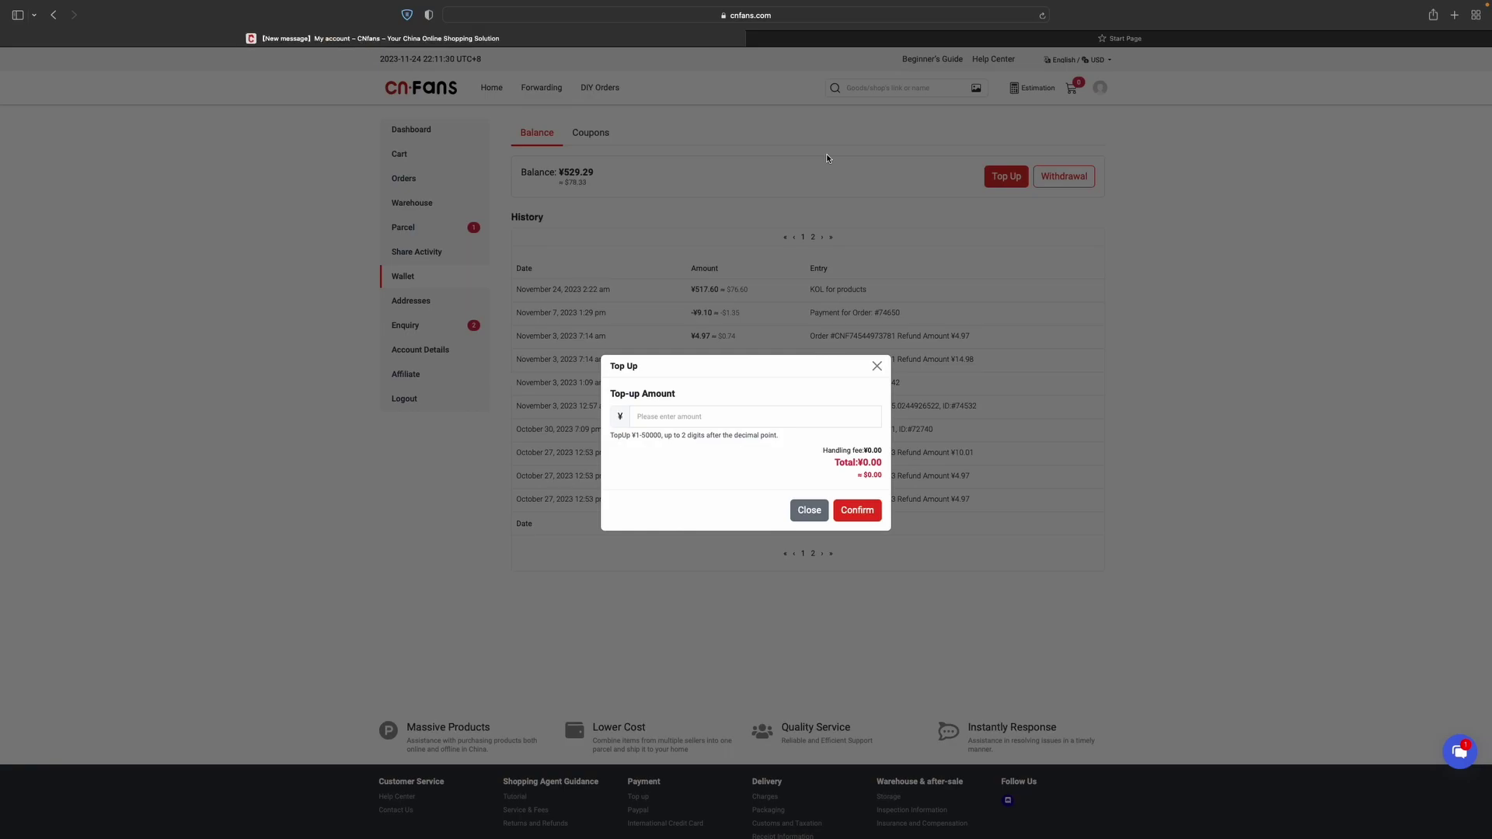
pyautogui.press('super+t')
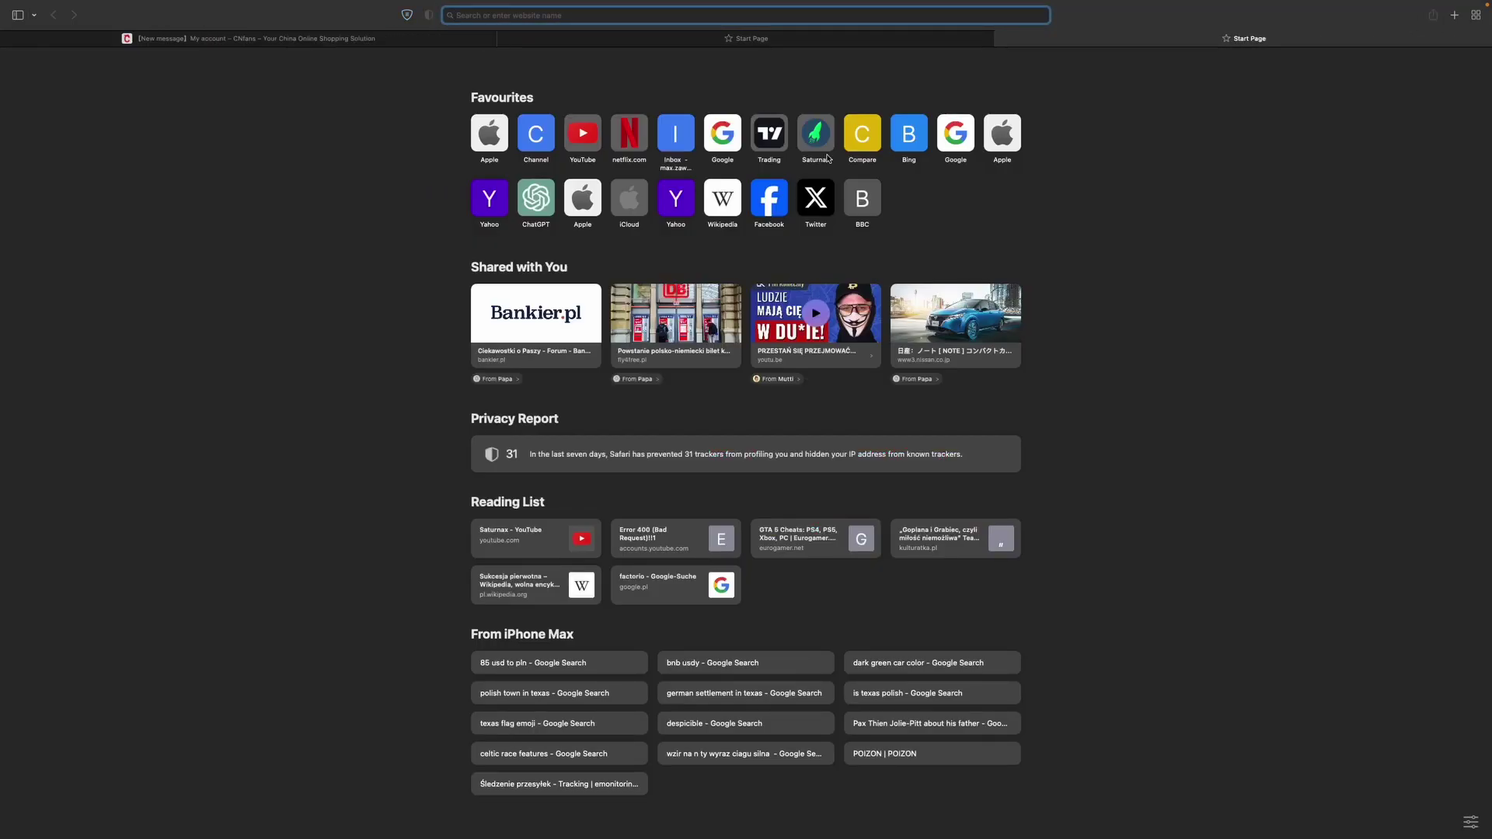
# - Convert 84 USD to yuan with Google's 'usd to cny' converter and select the 600.55 result
pyautogui.write('usd to cny')
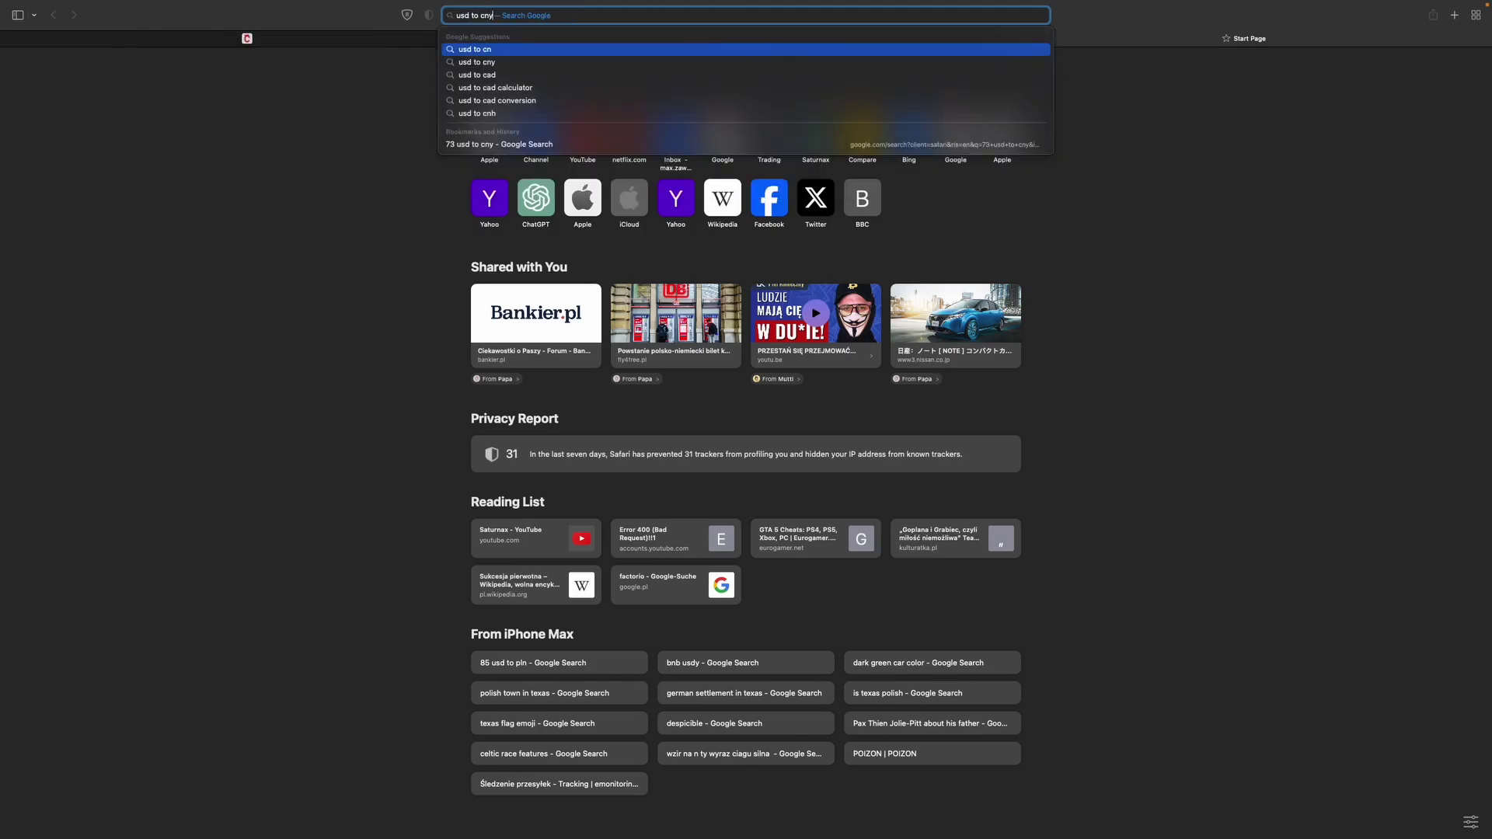
pyautogui.press('Return')
pyautogui.press('BackSpace')
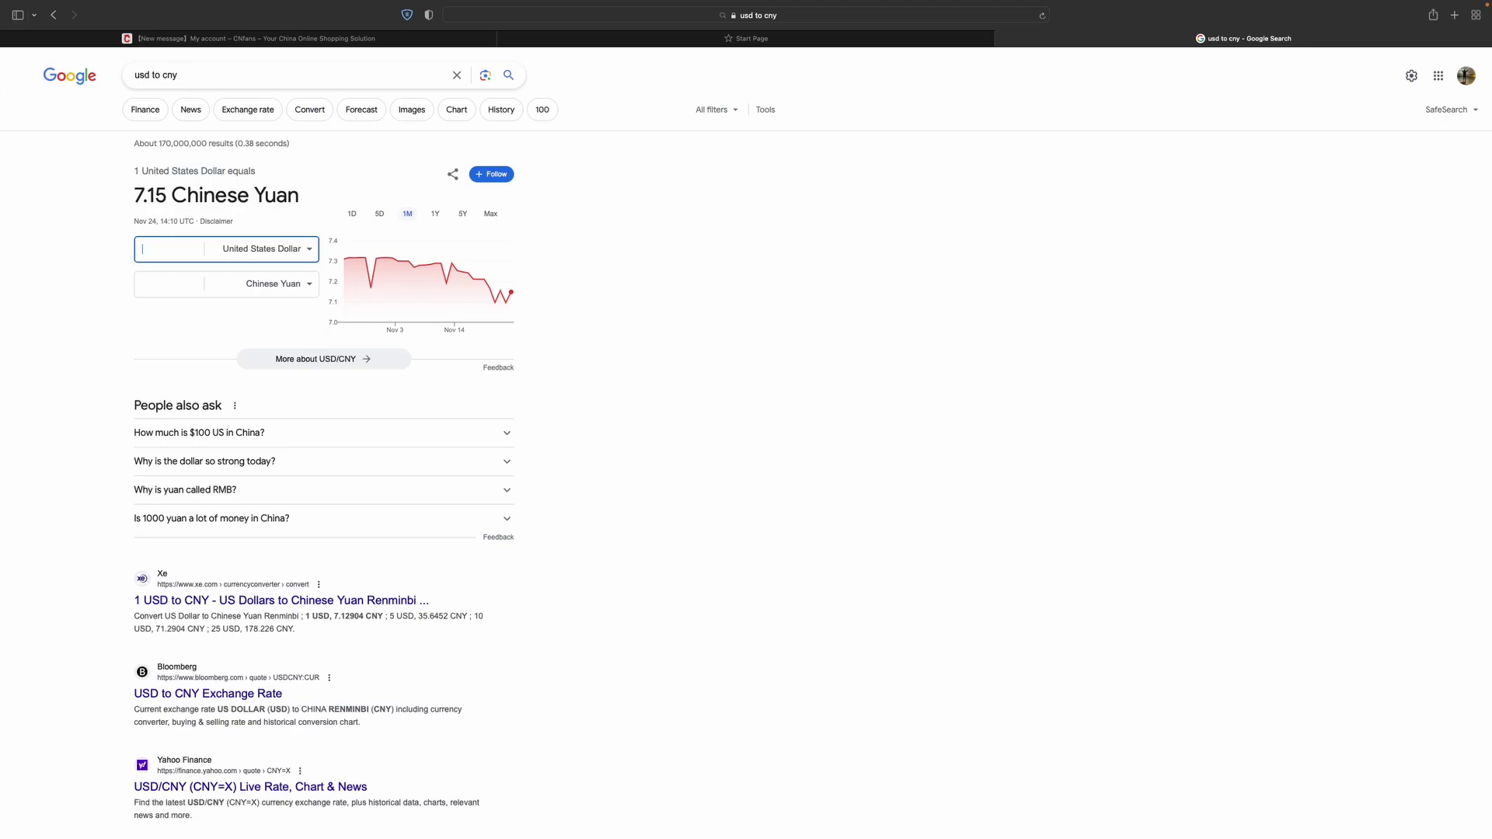
pyautogui.write('84')
pyautogui.click(182, 282)
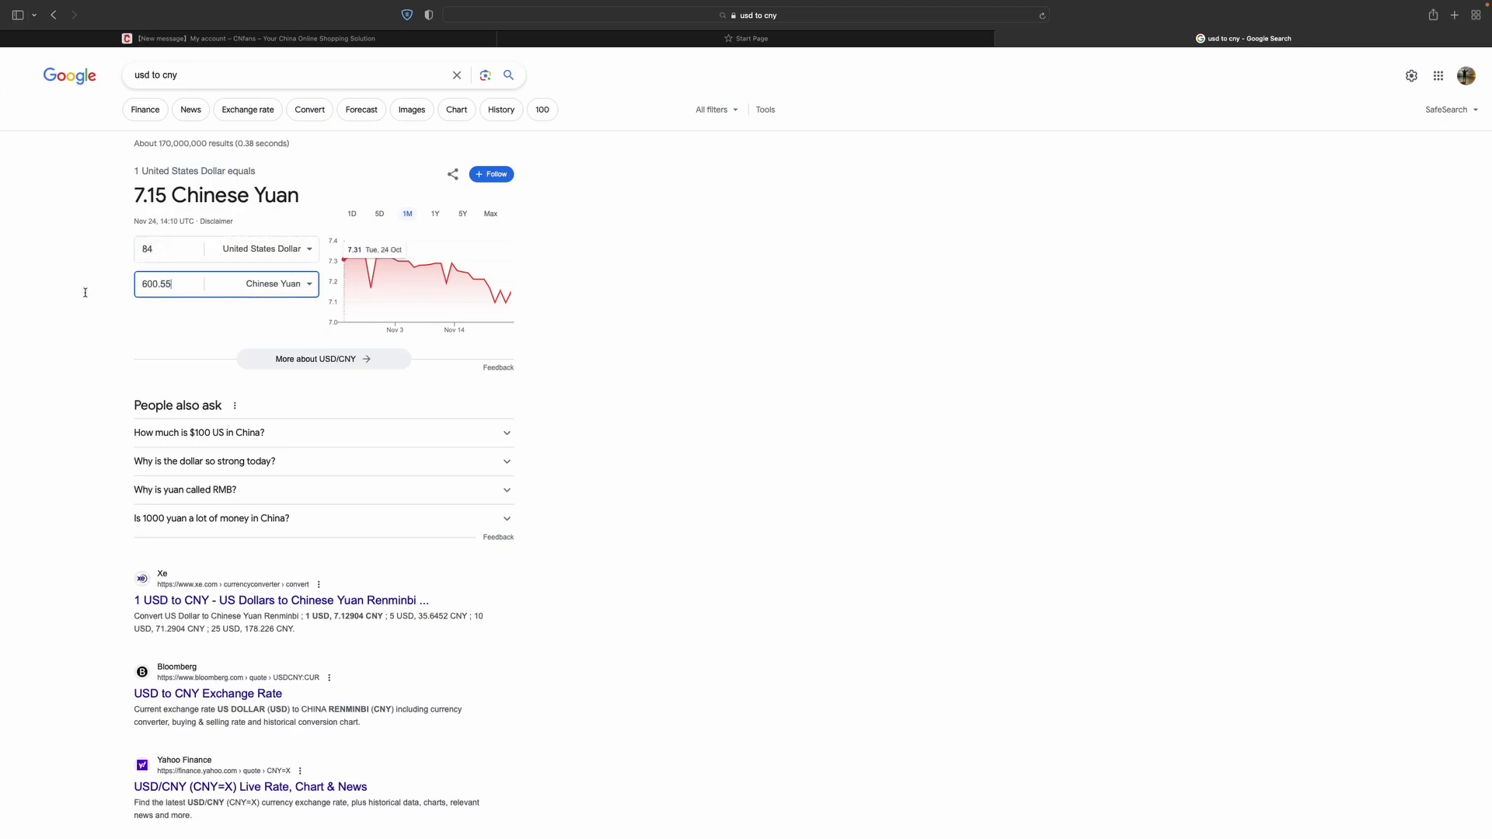
pyautogui.press('super+a')
# - Paste 600.55 as the CNFans wallet top-up amount and confirm it
pyautogui.press('super+c')
pyautogui.press('super+1')
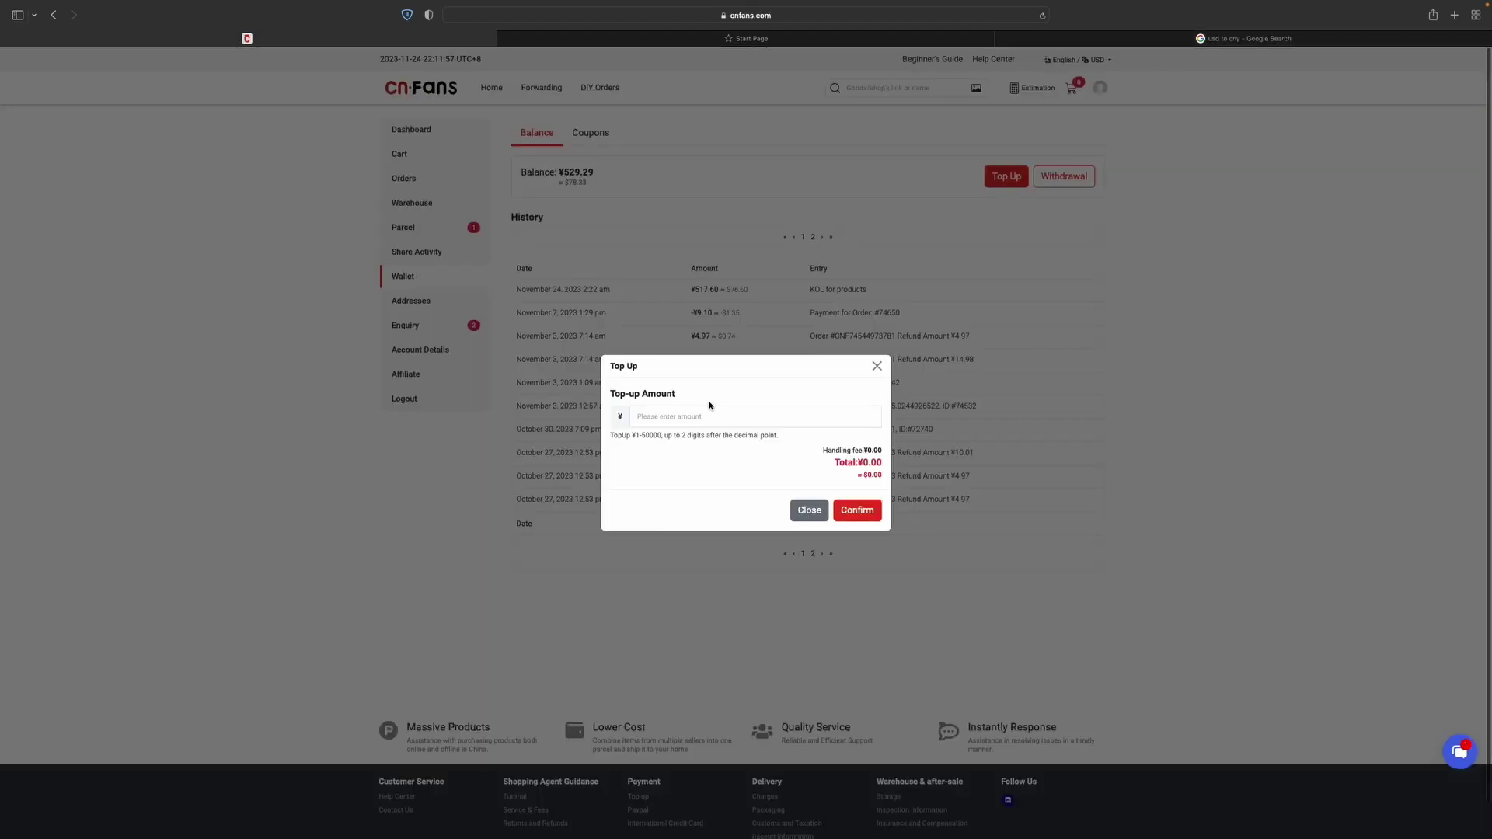
pyautogui.click(711, 412)
pyautogui.press('super+v')
pyautogui.click(959, 435)
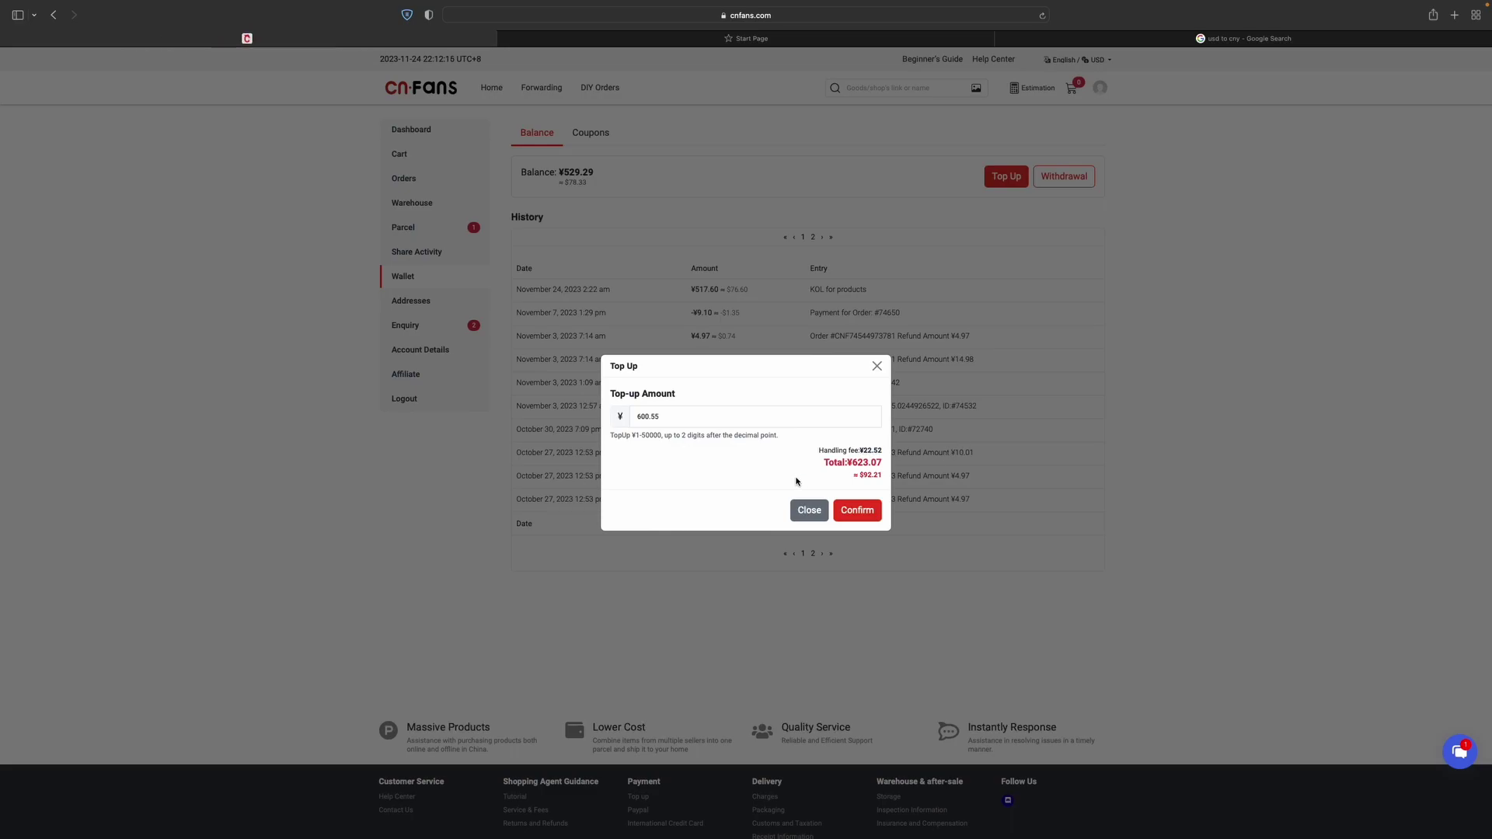
pyautogui.click(858, 511)
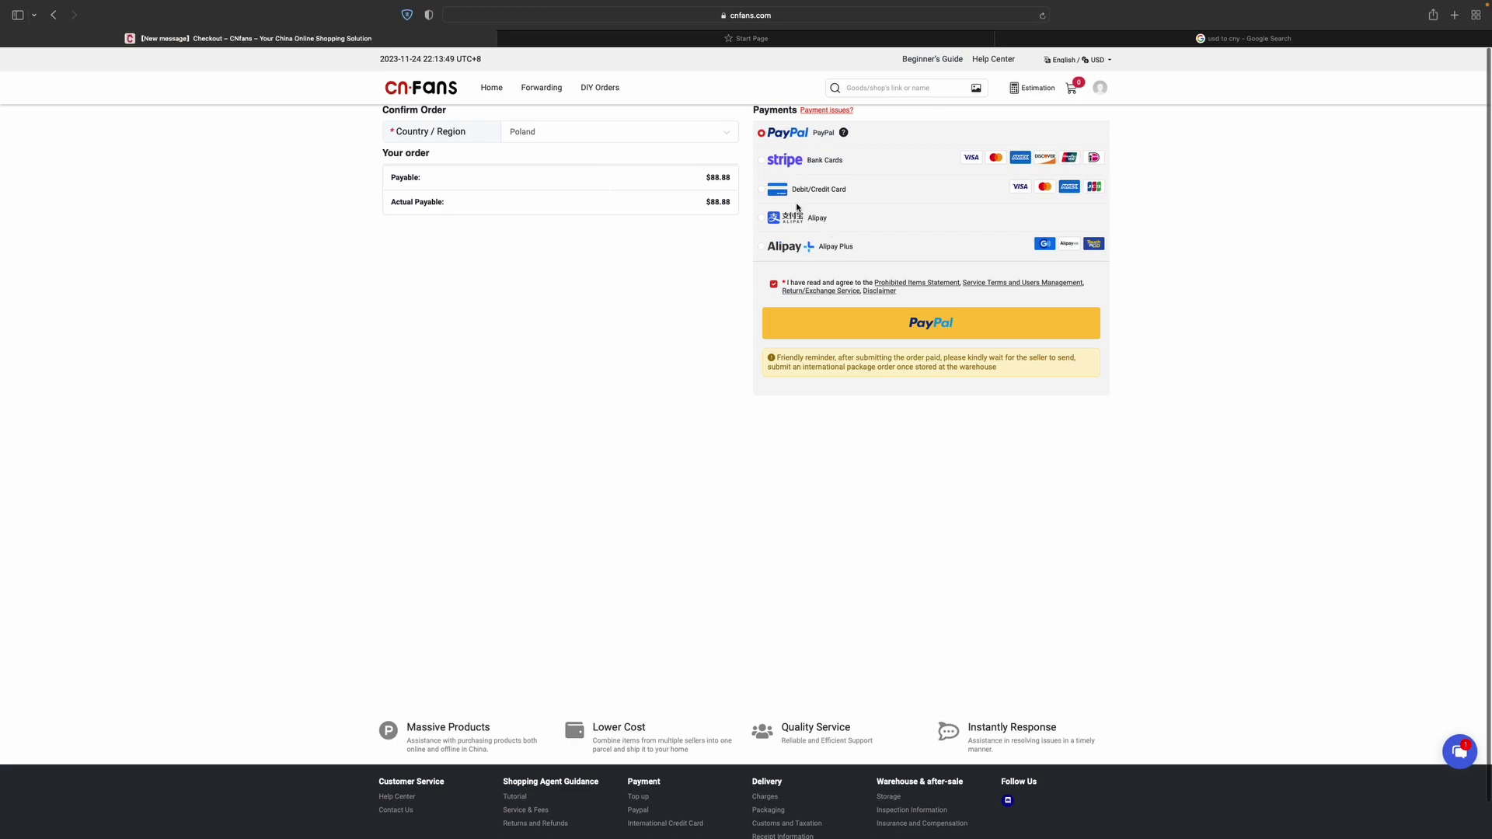
# - Pay the top-up by Debit/Credit Card through Stripe, then return to My Order
pyautogui.click(761, 189)
pyautogui.click(921, 325)
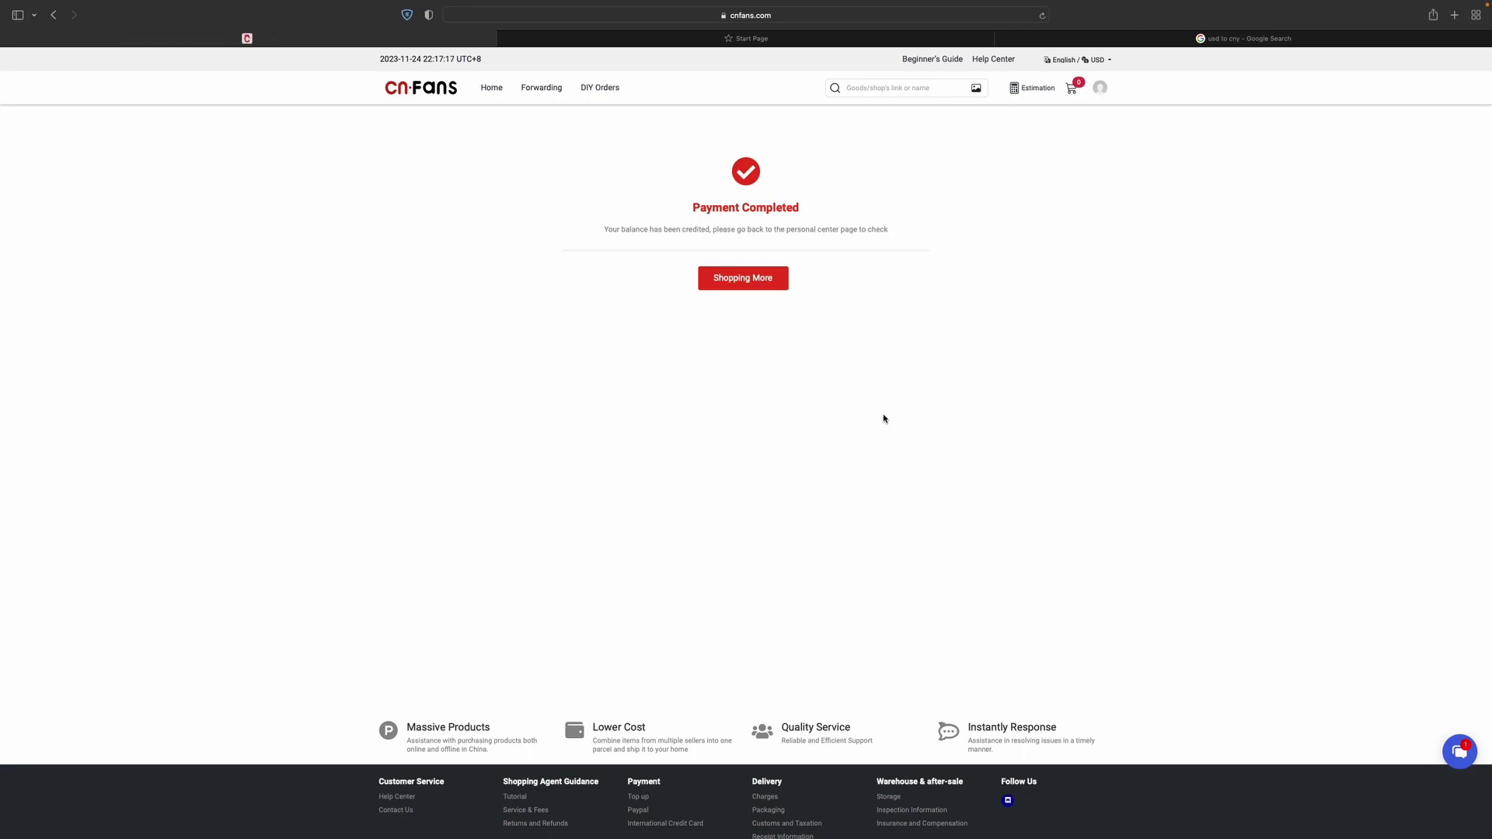
pyautogui.click(740, 278)
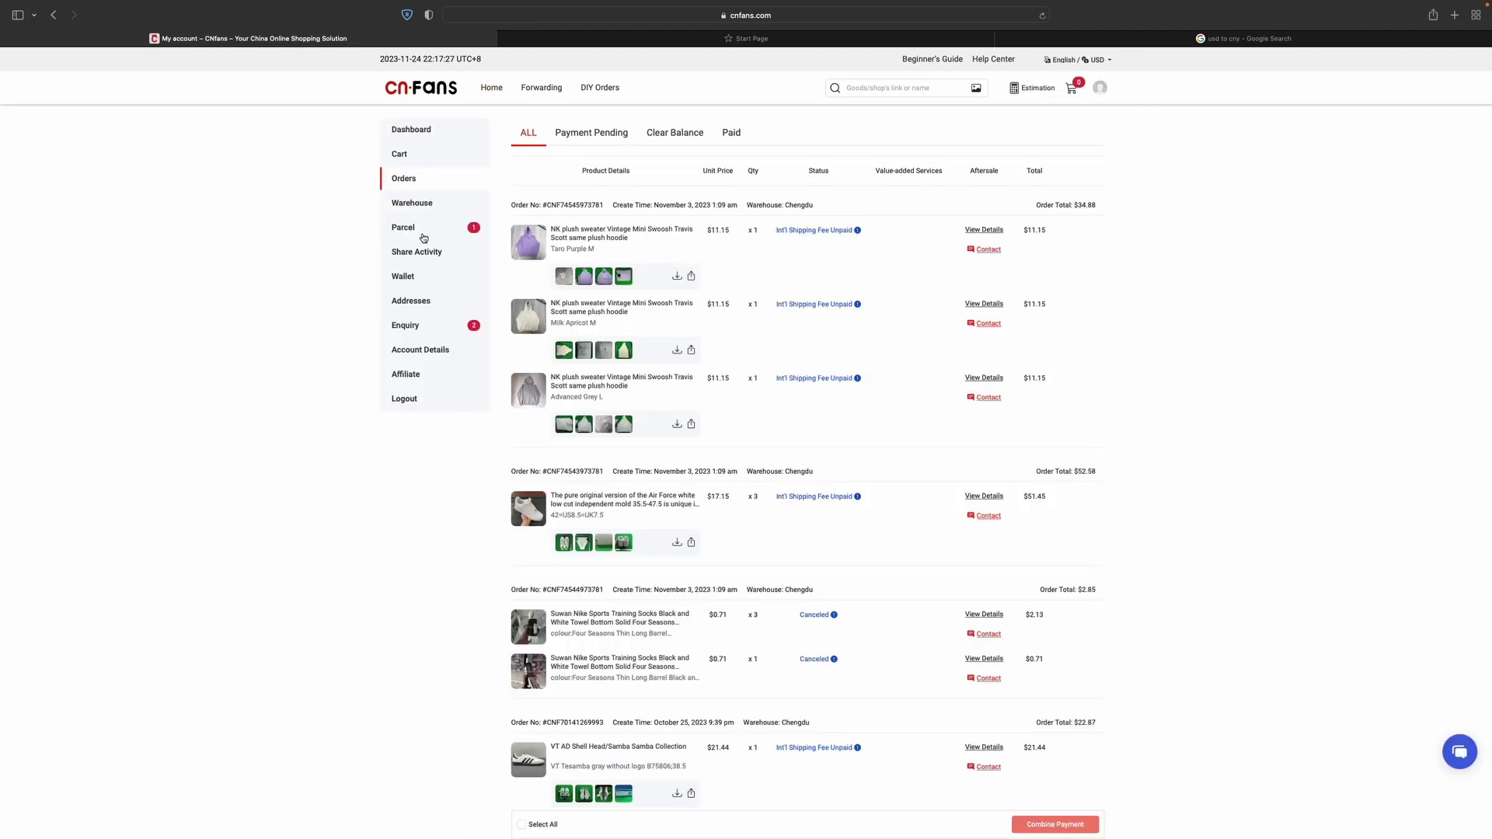
# - Start paying the parcel's shipping, fill in a name field, and apply the $16.58 OFF coupon
pyautogui.click(422, 234)
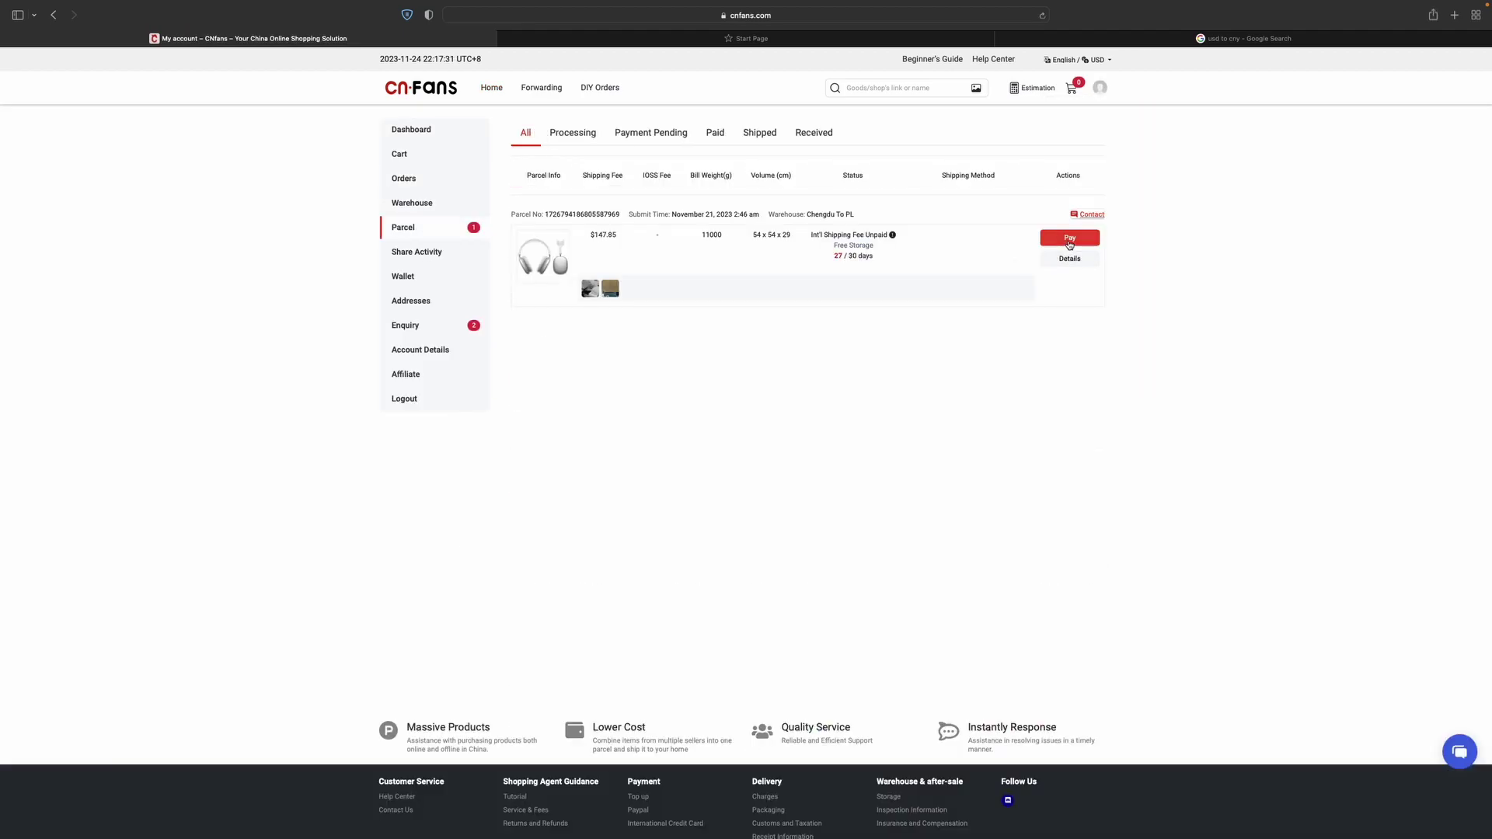
pyautogui.click(1070, 238)
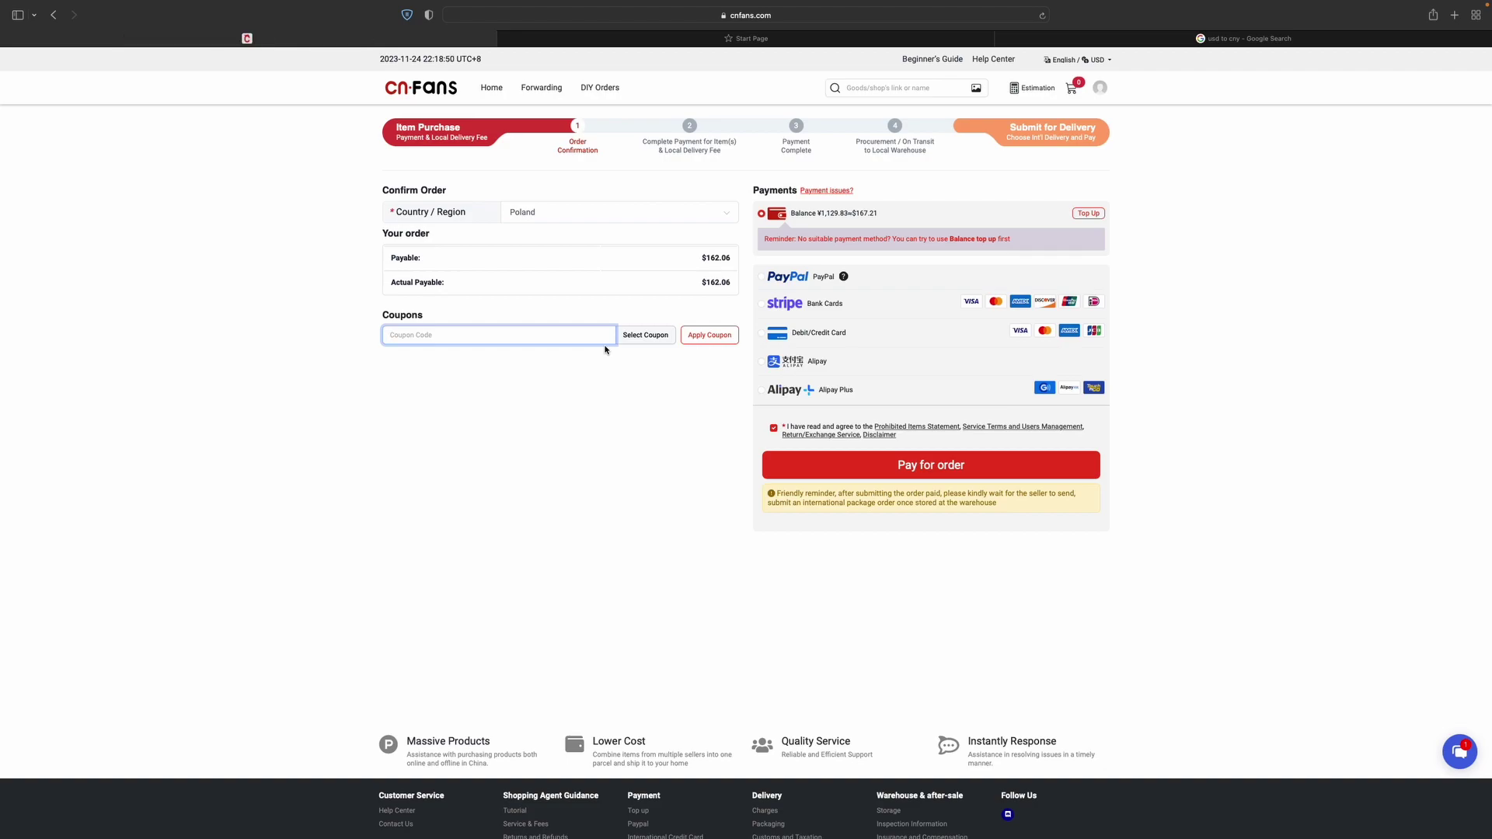
pyautogui.write('Max')
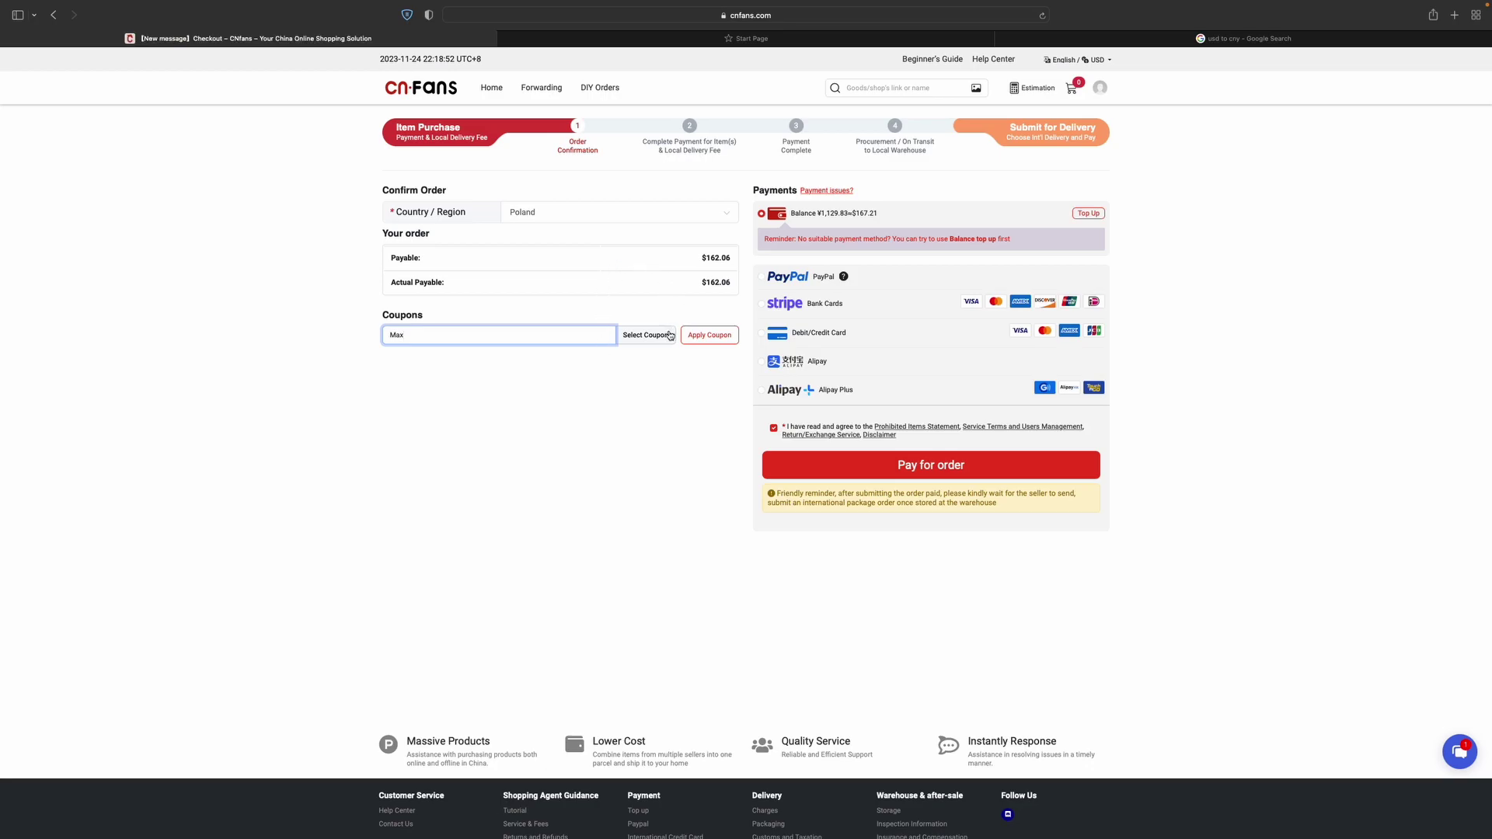
pyautogui.click(670, 335)
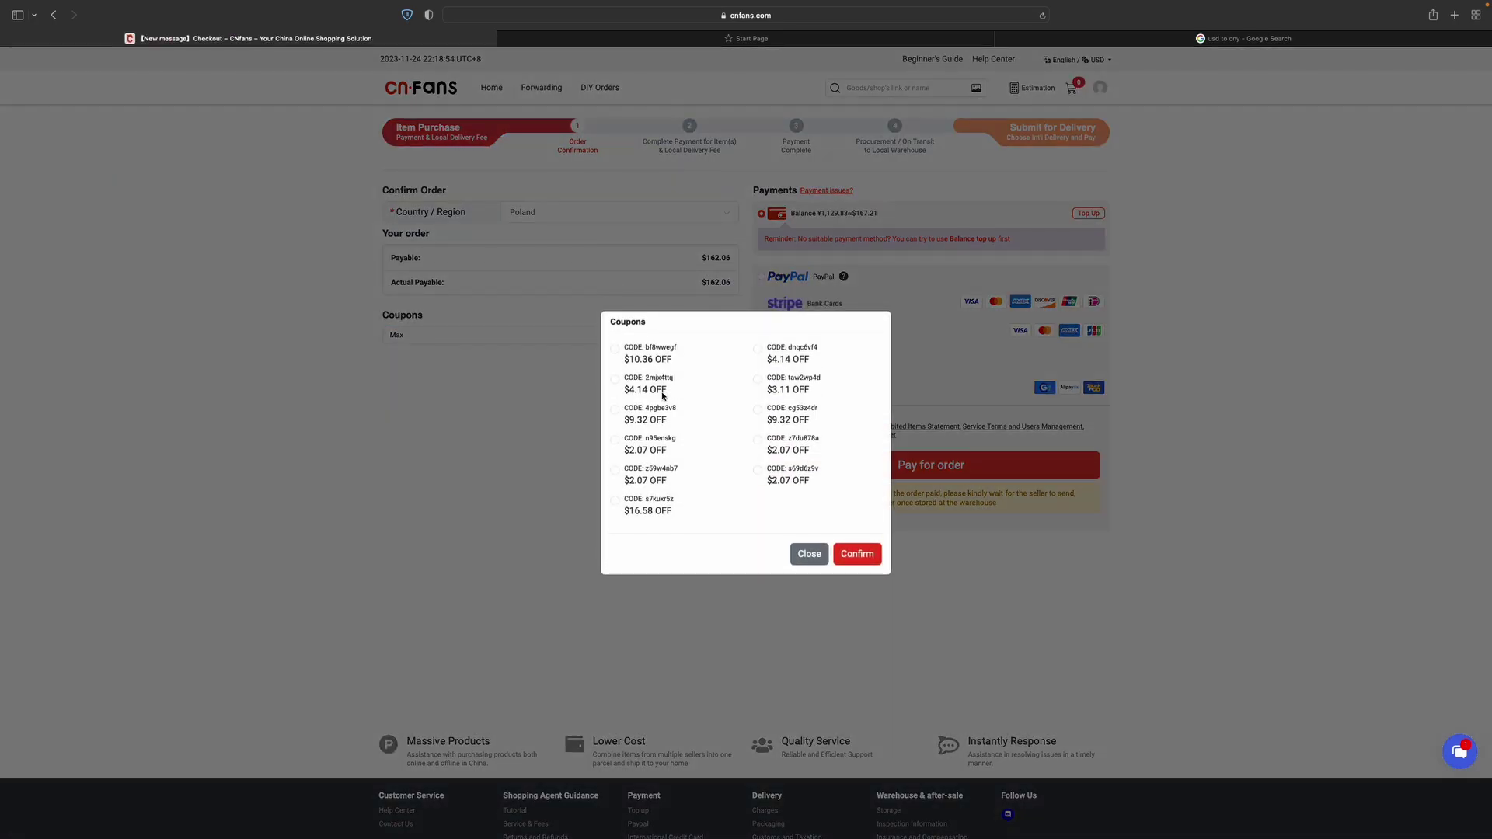
pyautogui.click(615, 500)
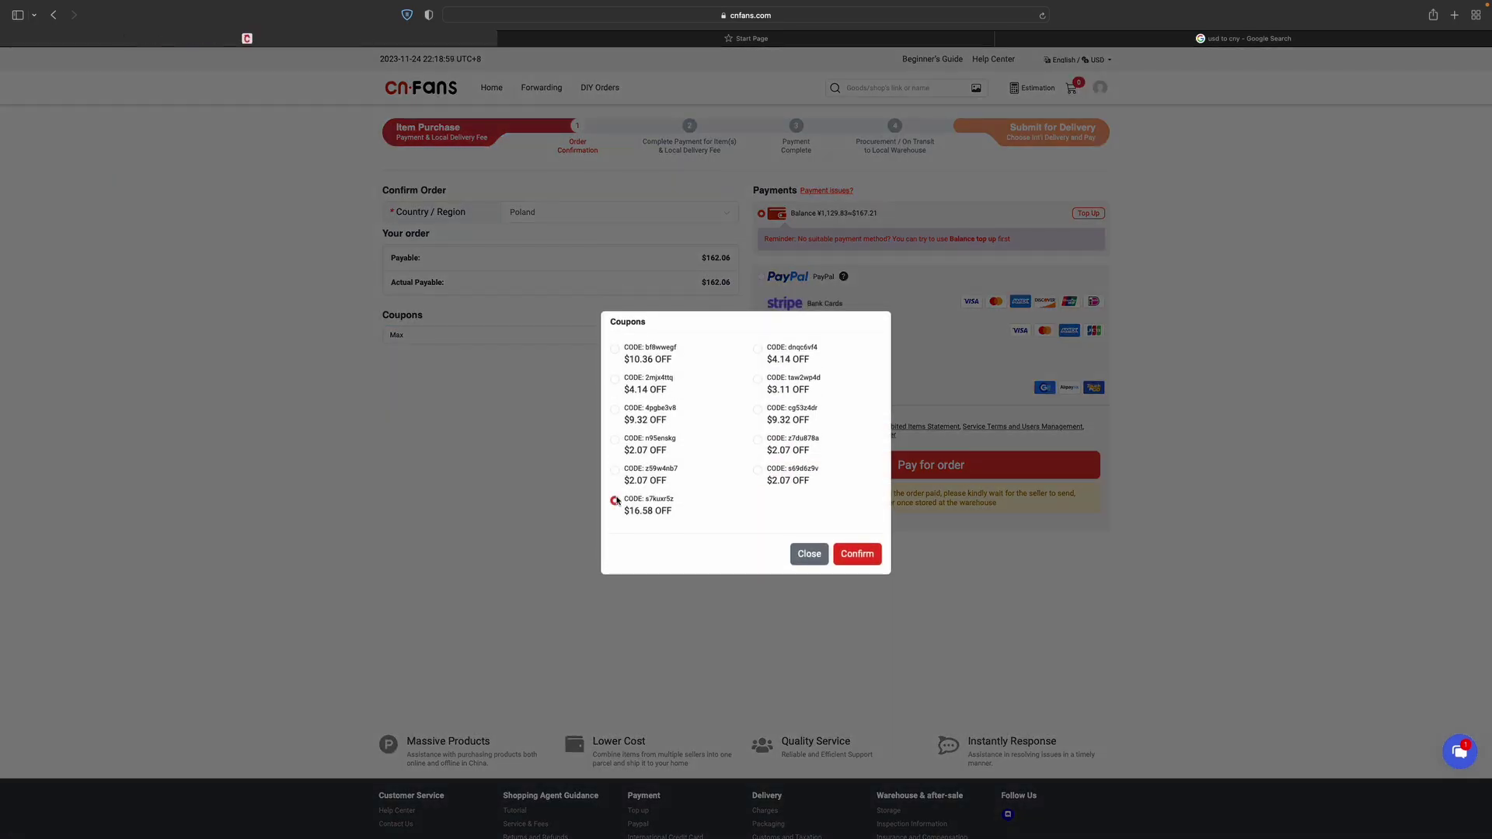
pyautogui.click(852, 557)
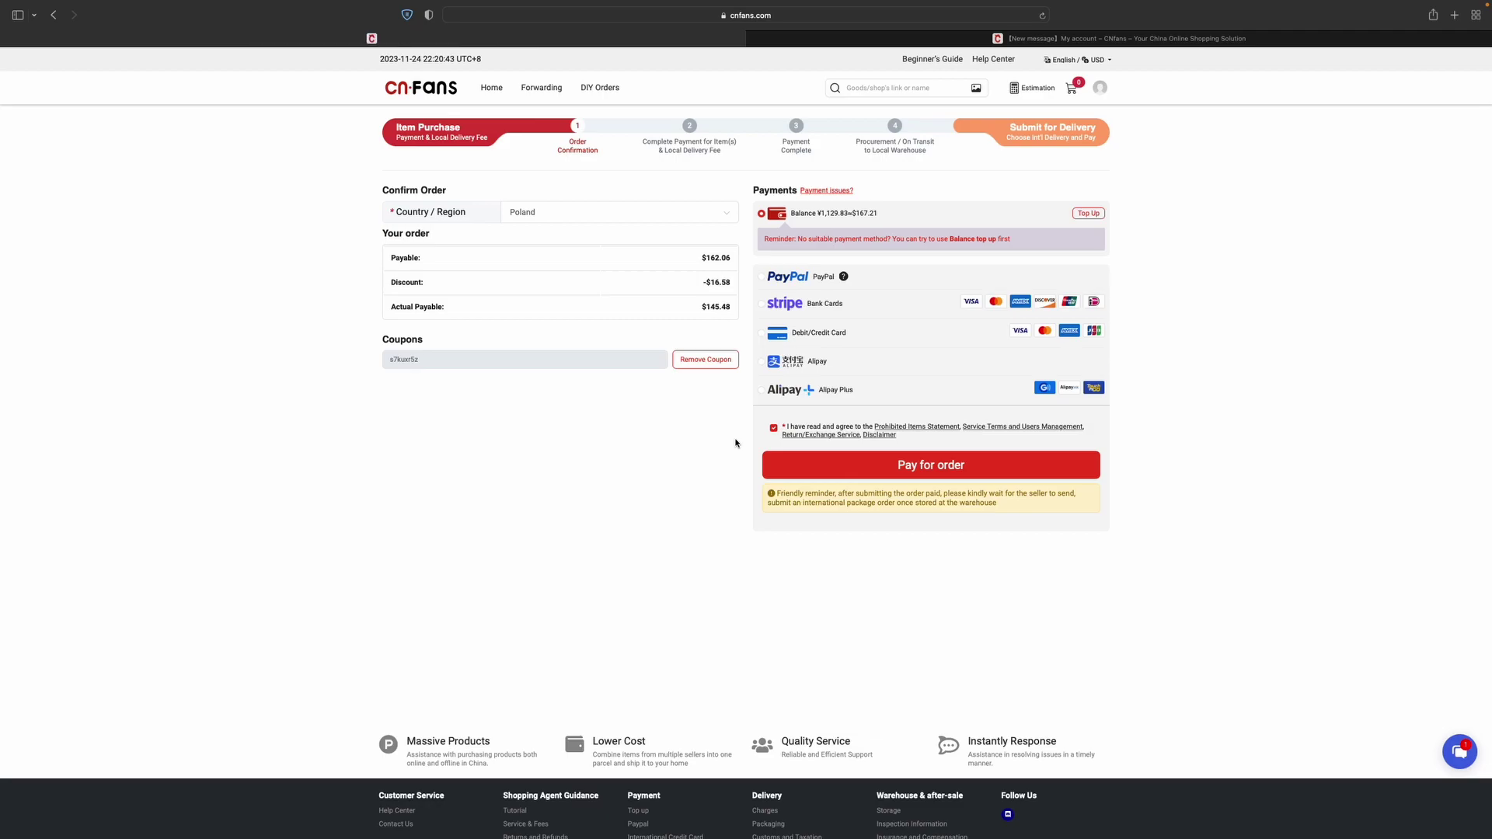
# - Pay the $145.48 shipping fee with Stripe Bank Cards
pyautogui.click(776, 312)
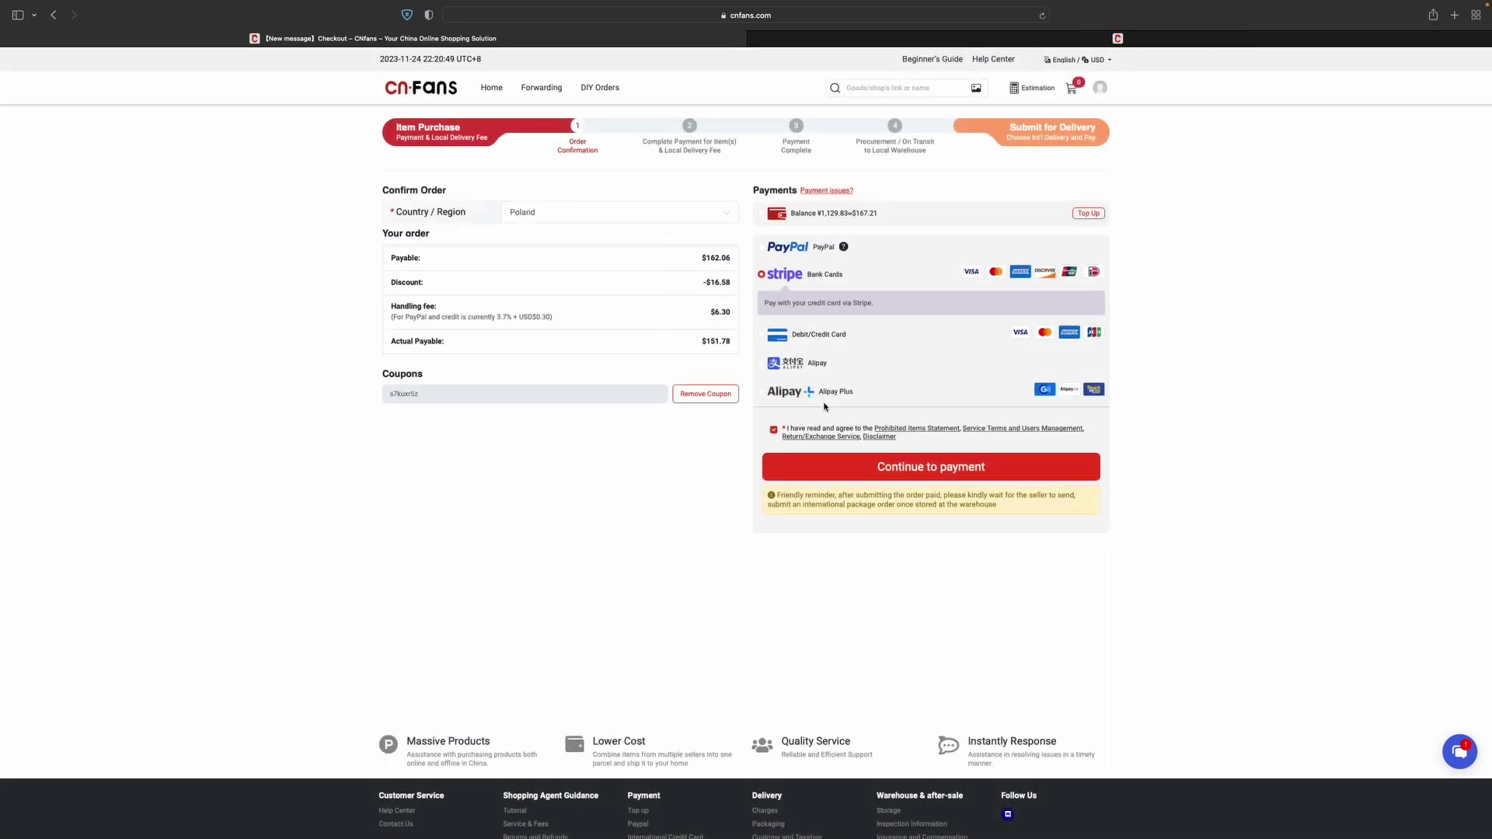
pyautogui.click(833, 474)
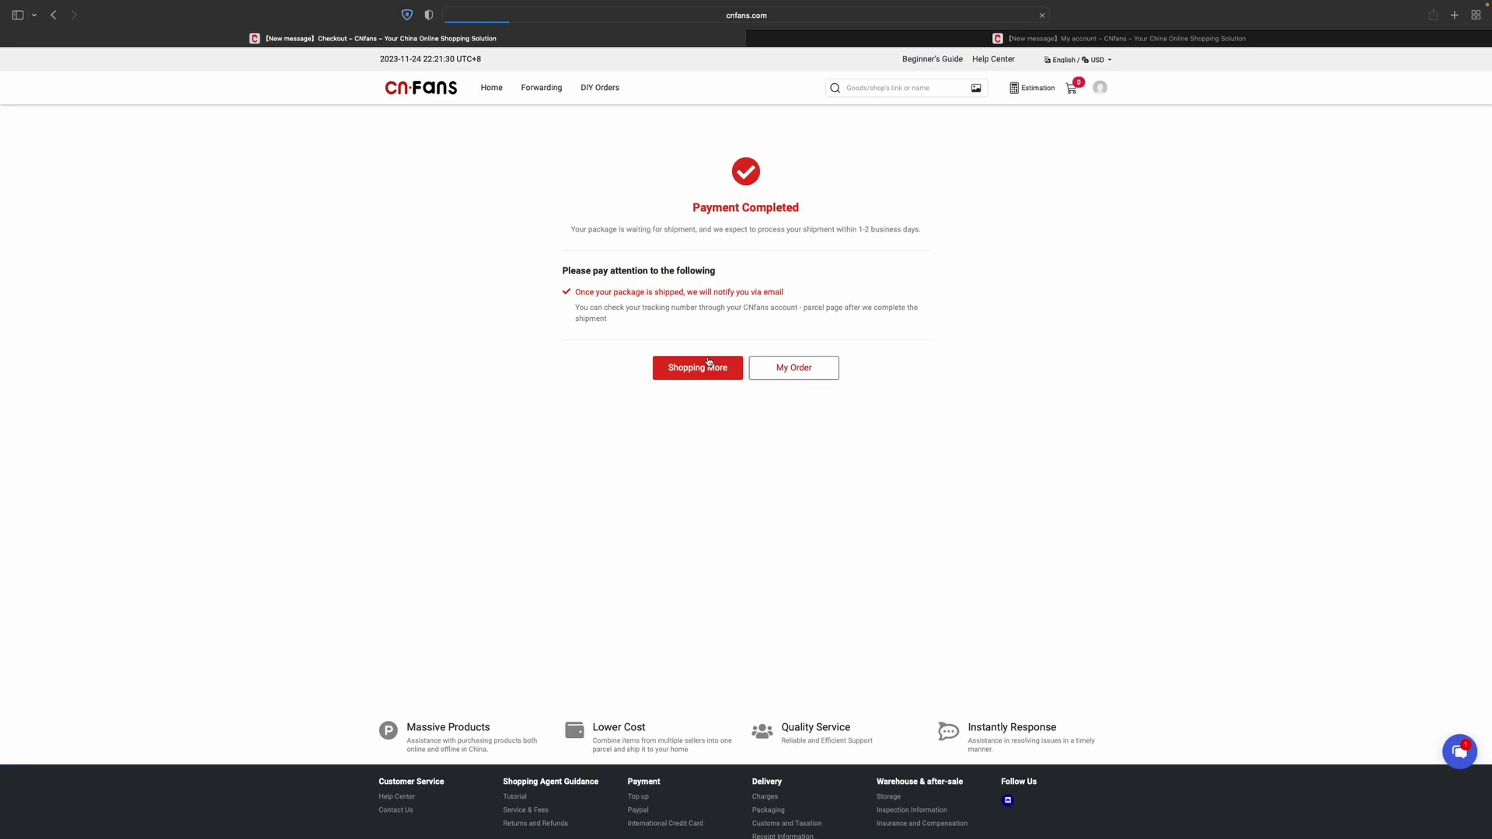
# - Close the checkout tab and review the parcel's $55.02 customs declaration and product list
pyautogui.press('super+w')
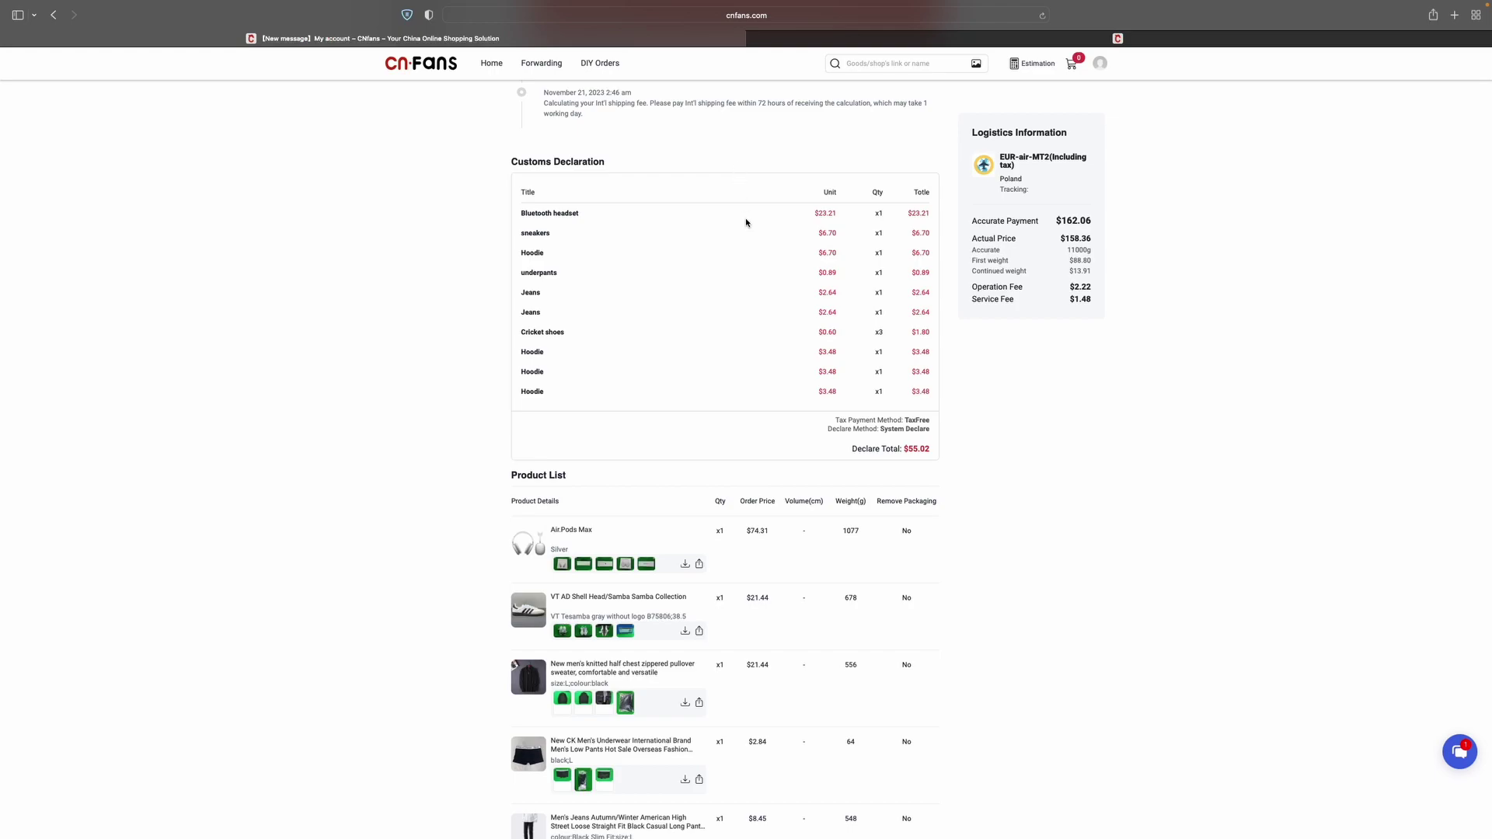
pyautogui.scroll(-3, 748, 233)
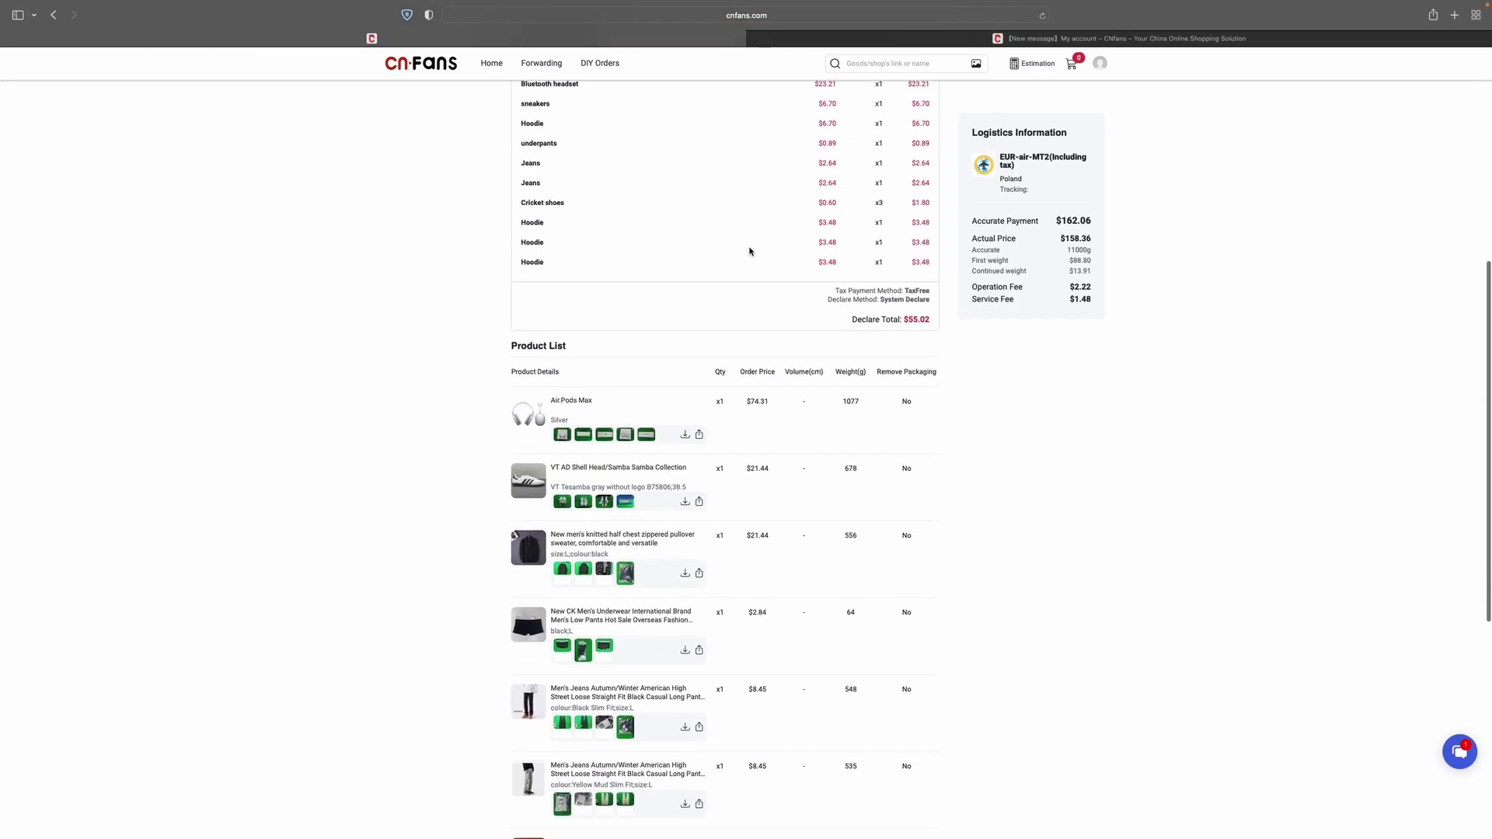
pyautogui.scroll(-10, 750, 251)
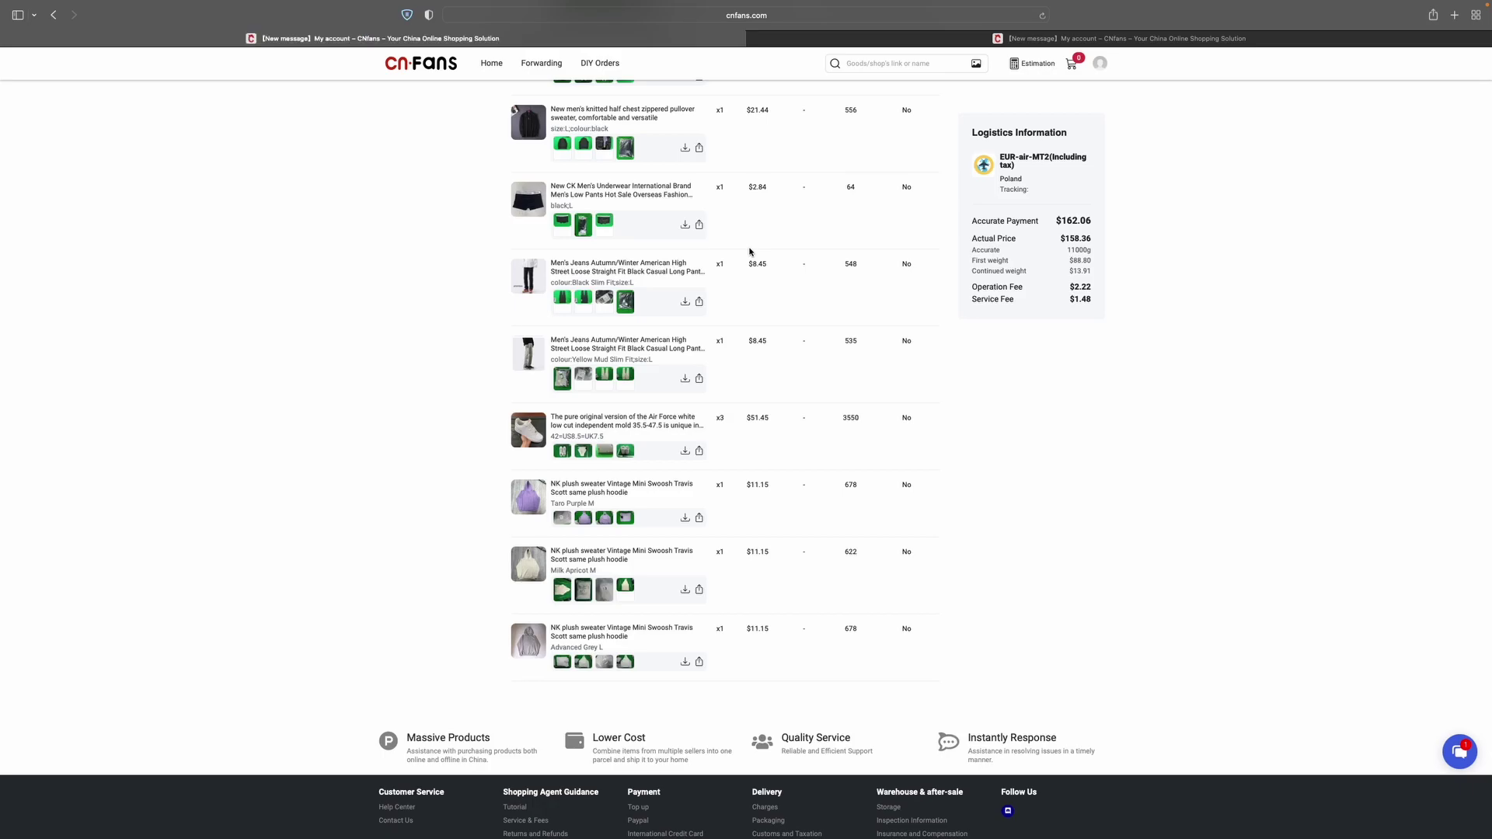
pyautogui.scroll(-2, 750, 251)
pyautogui.scroll(15, 750, 251)
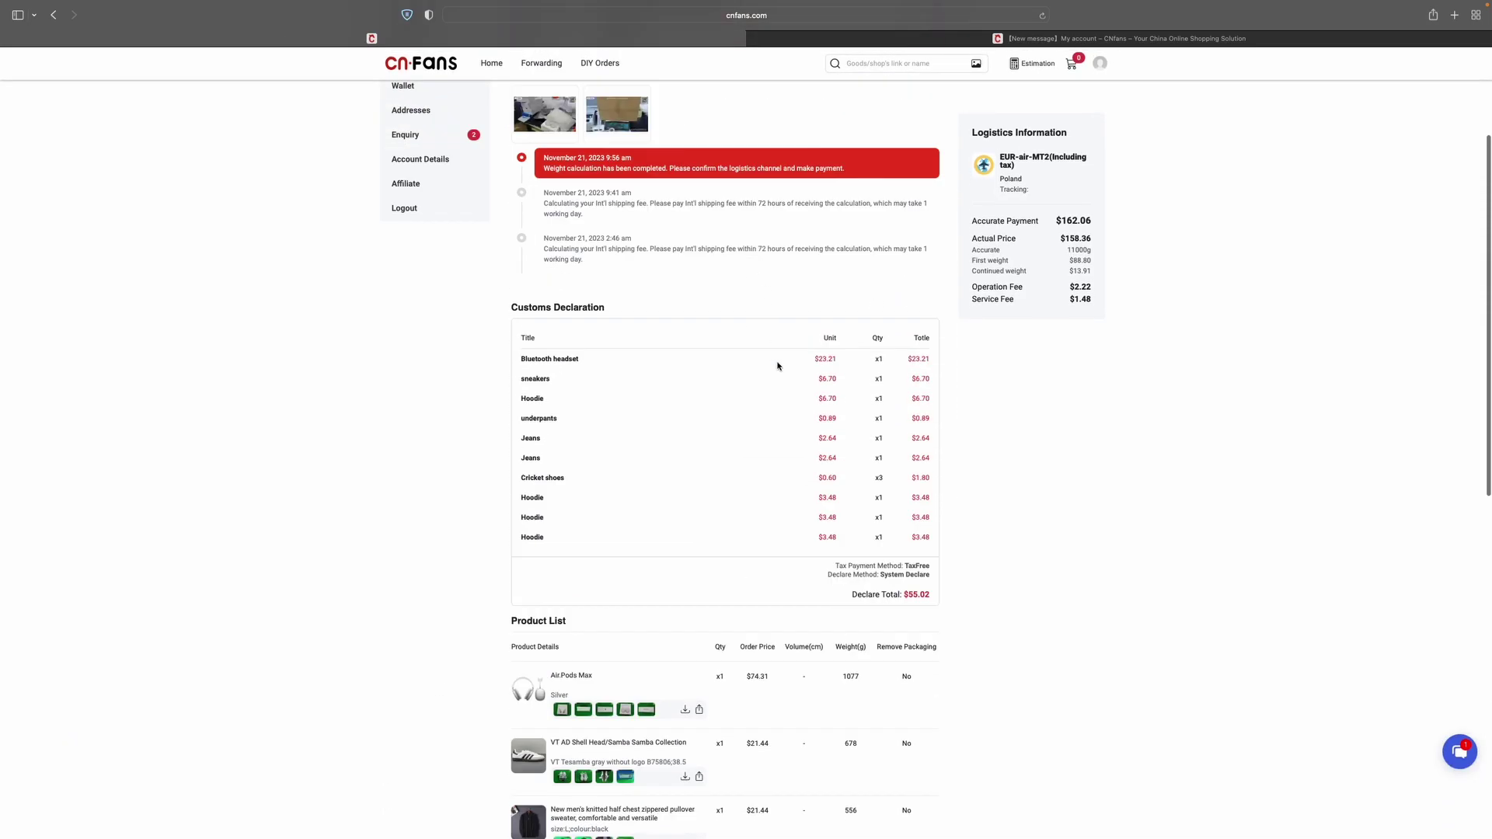
pyautogui.scroll(-1, 778, 365)
pyautogui.scroll(1, 778, 365)
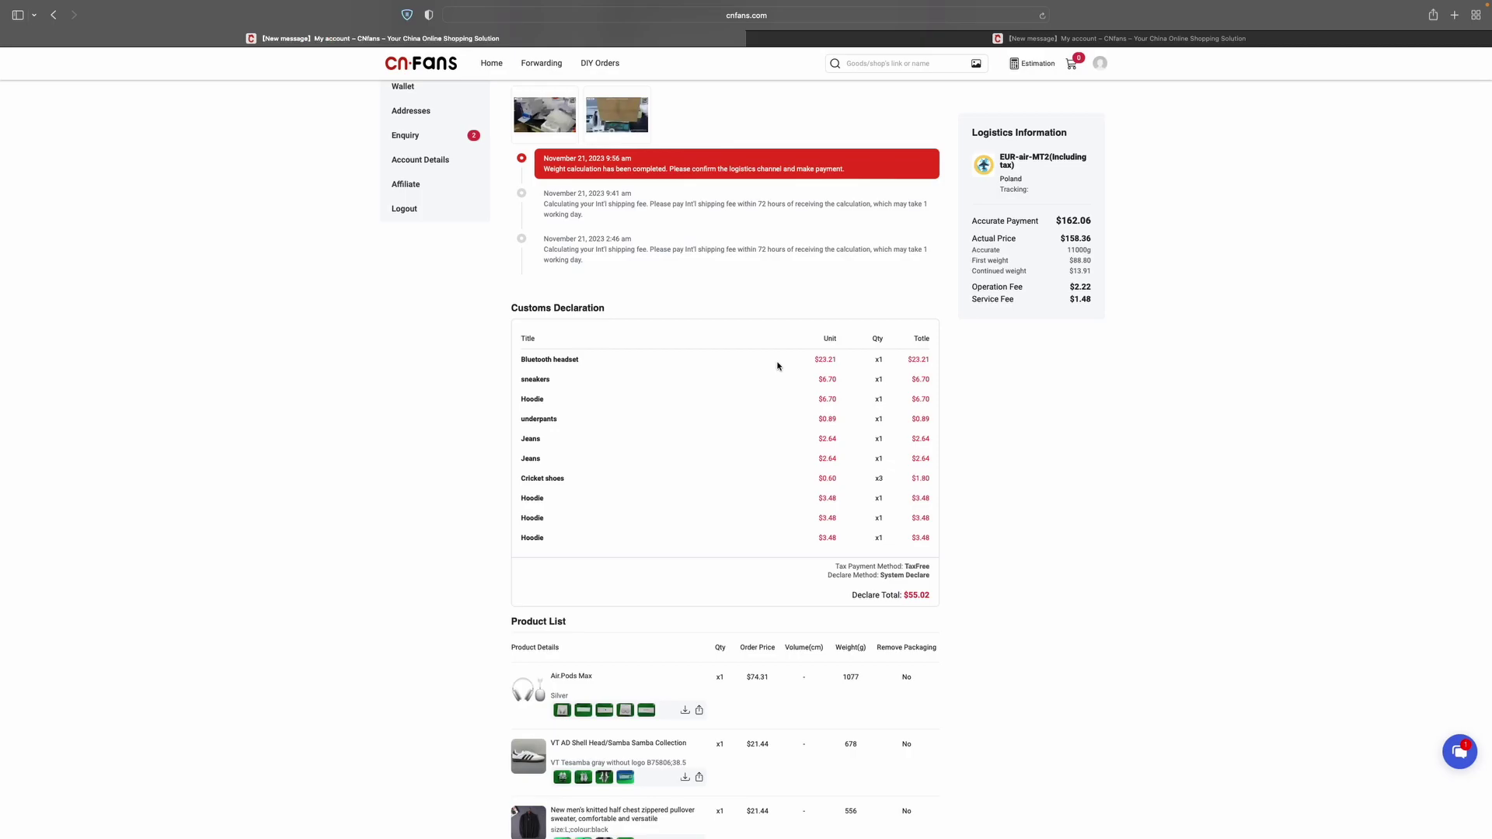
pyautogui.scroll(2, 778, 366)
pyautogui.scroll(-1, 778, 366)
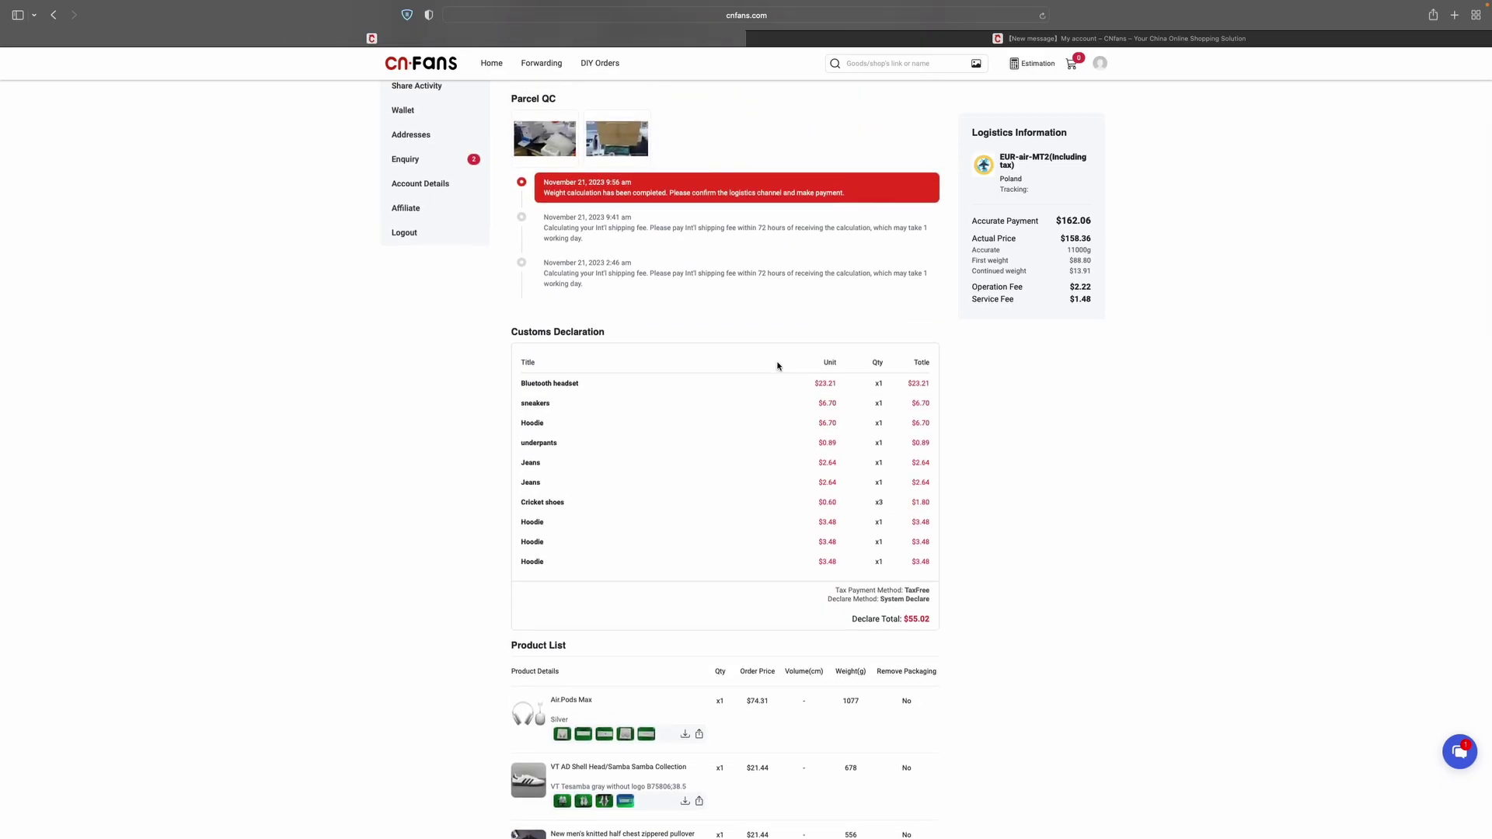